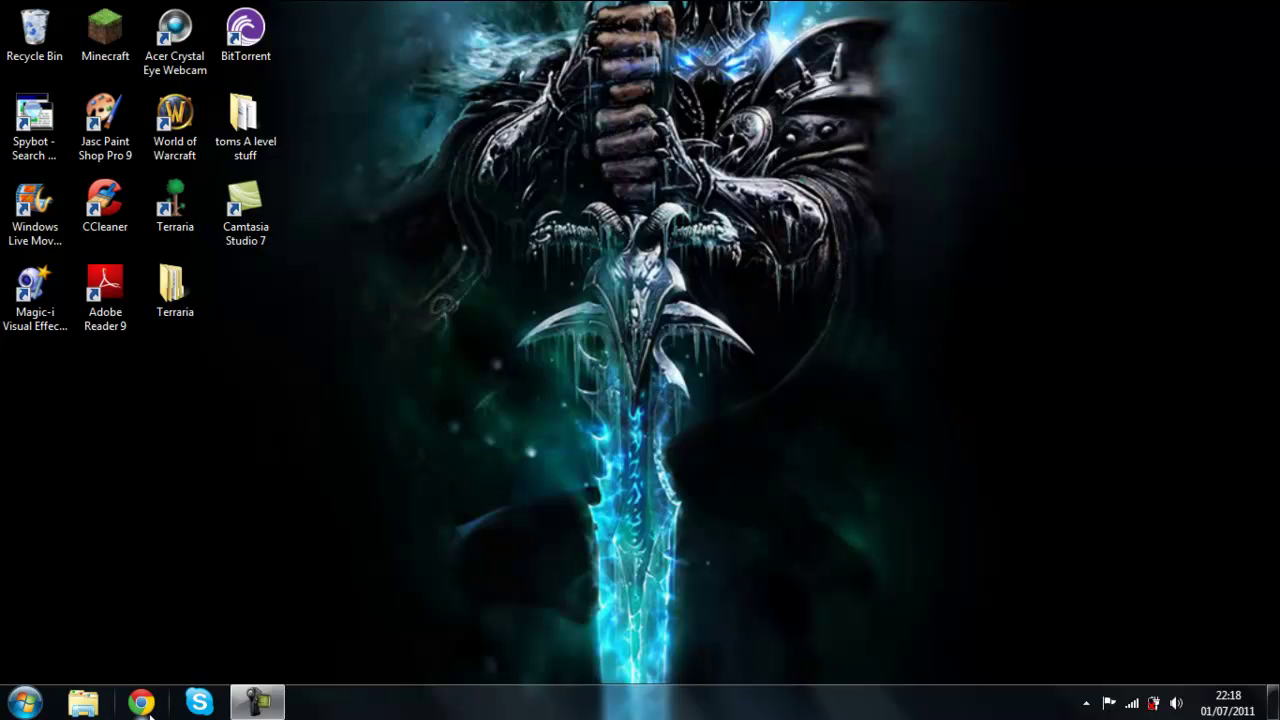
# Step: Launch Chrome and search Google for 'zombe mod'
pyautogui.click(141, 703)
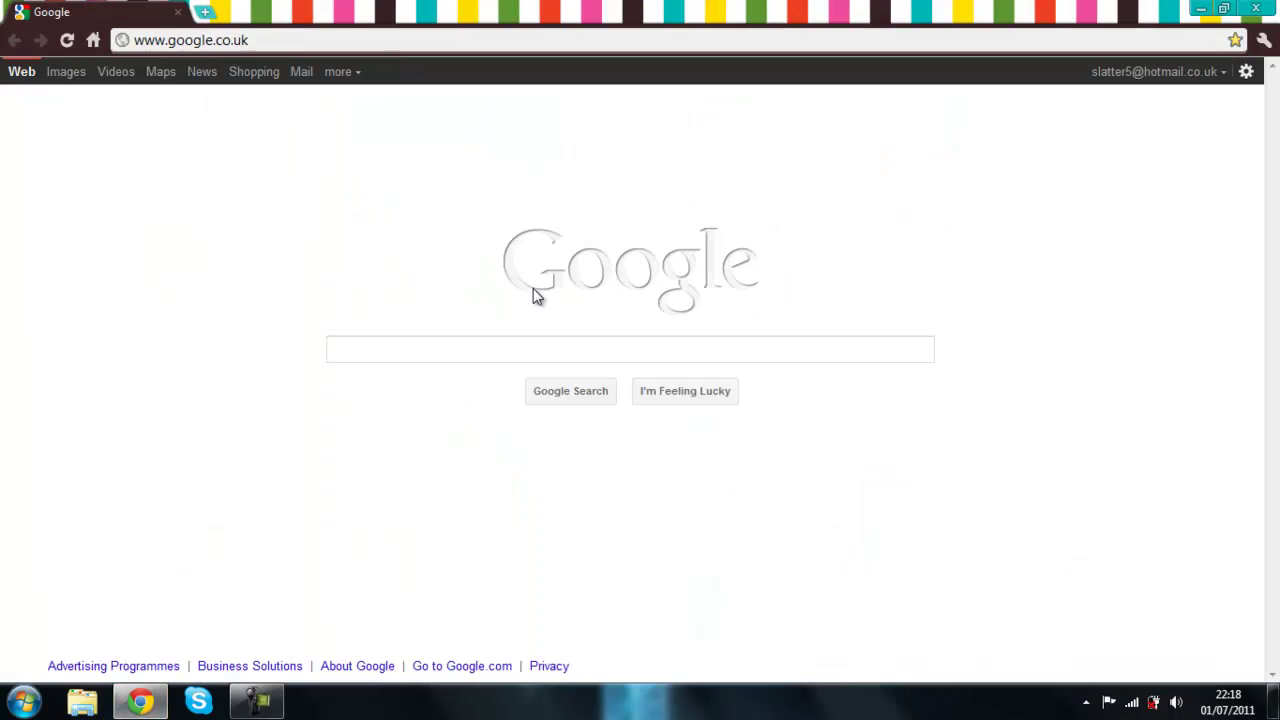
pyautogui.write('zo')
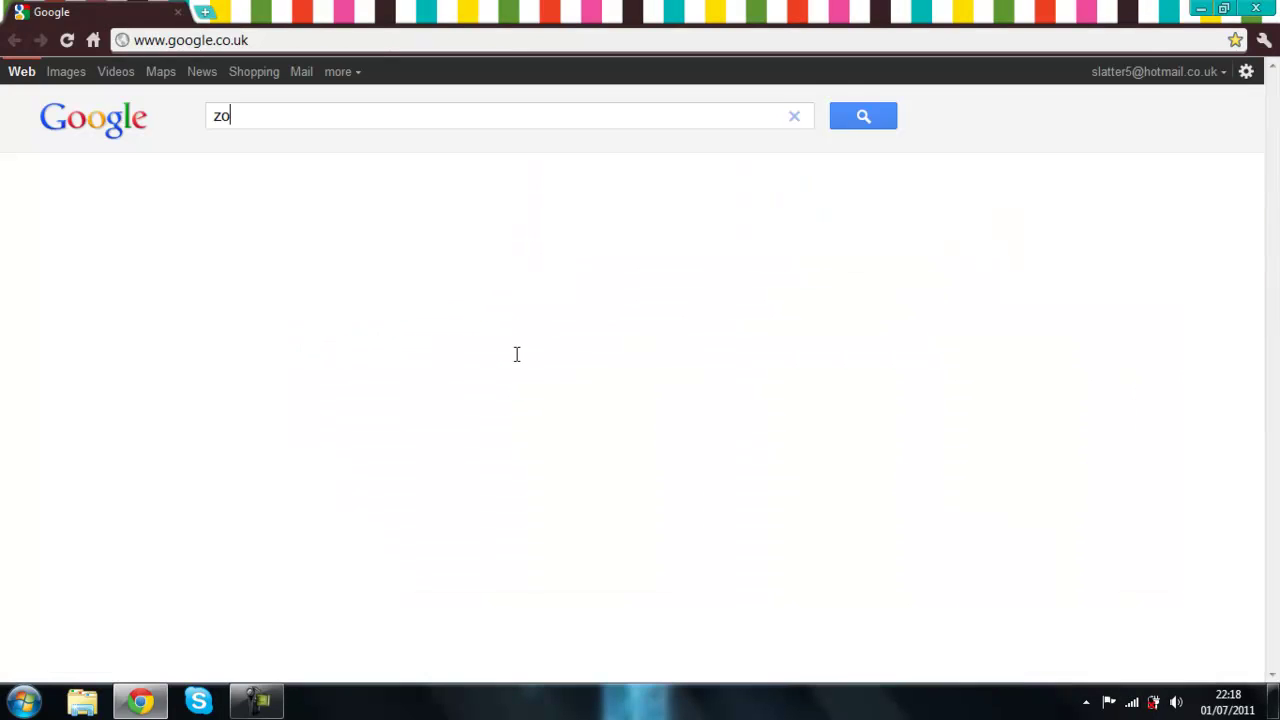
pyautogui.write('mbe mod')
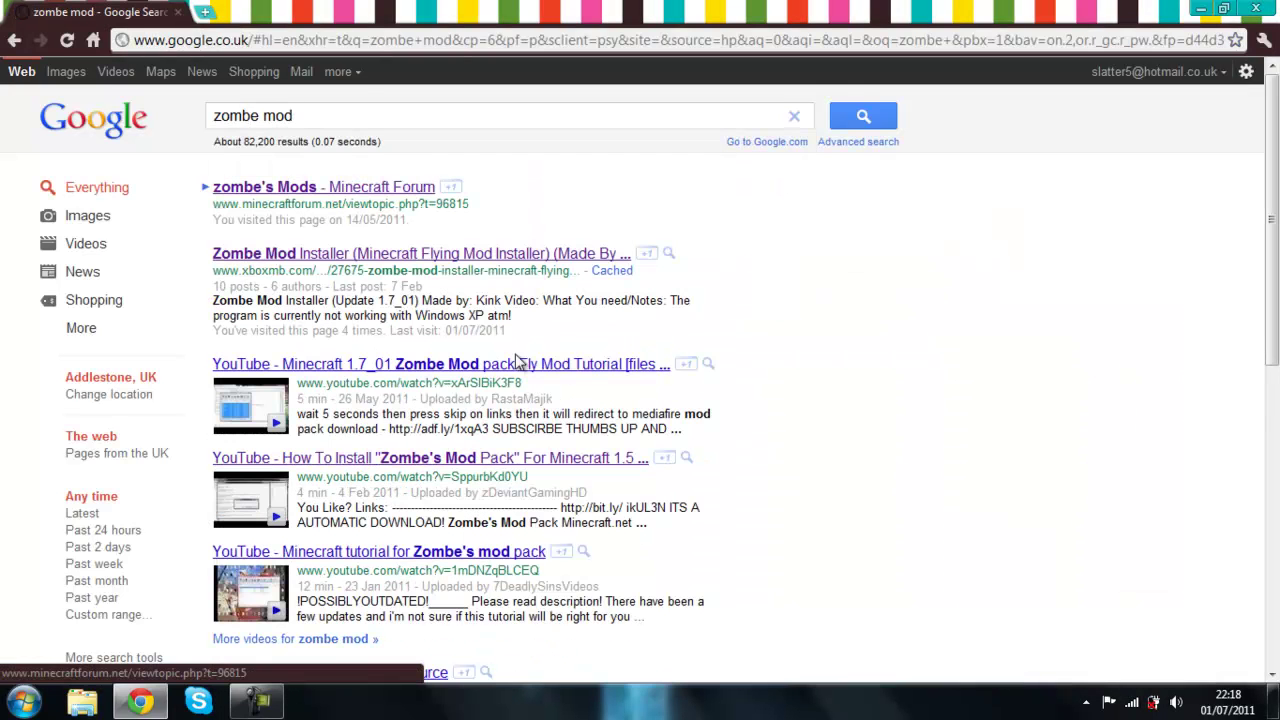
# Step: Open the xboxmb.com Zombe Mod Installer (Update 1.7.2) thread and scroll to its Direct Download link
pyautogui.click(553, 256)
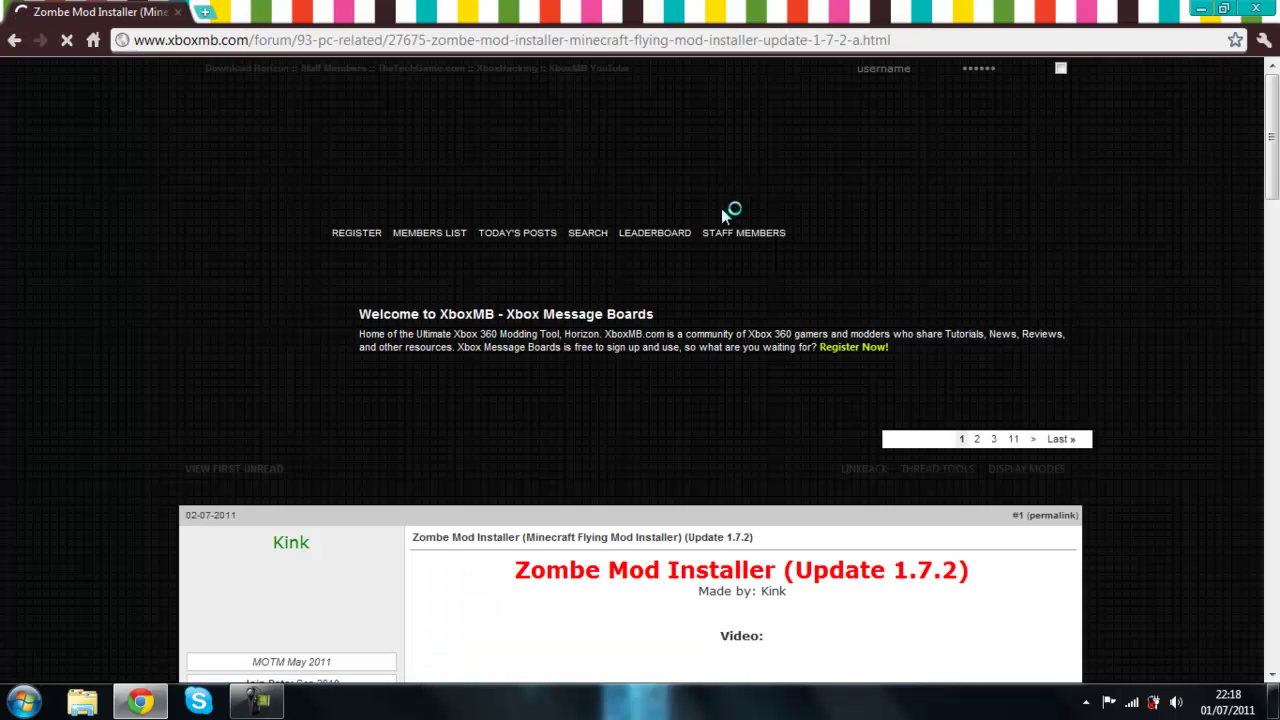
pyautogui.scroll(-6, 772, 328)
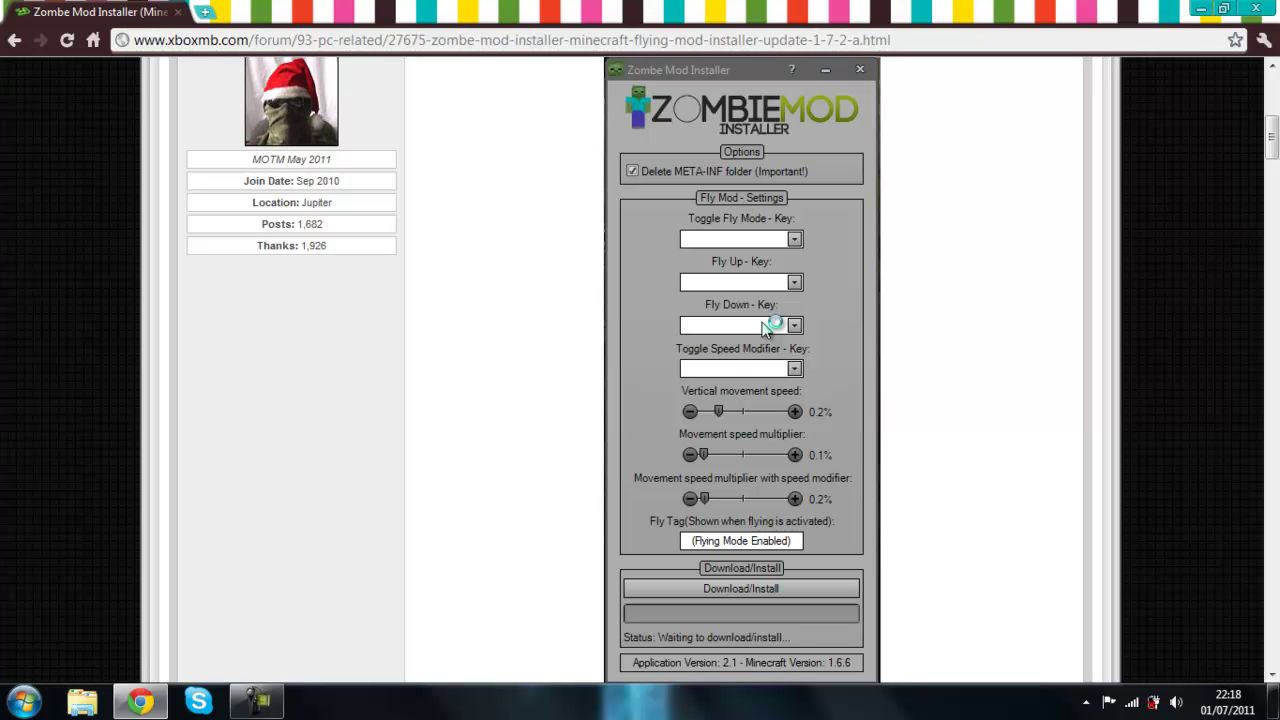
pyautogui.scroll(5, 765, 328)
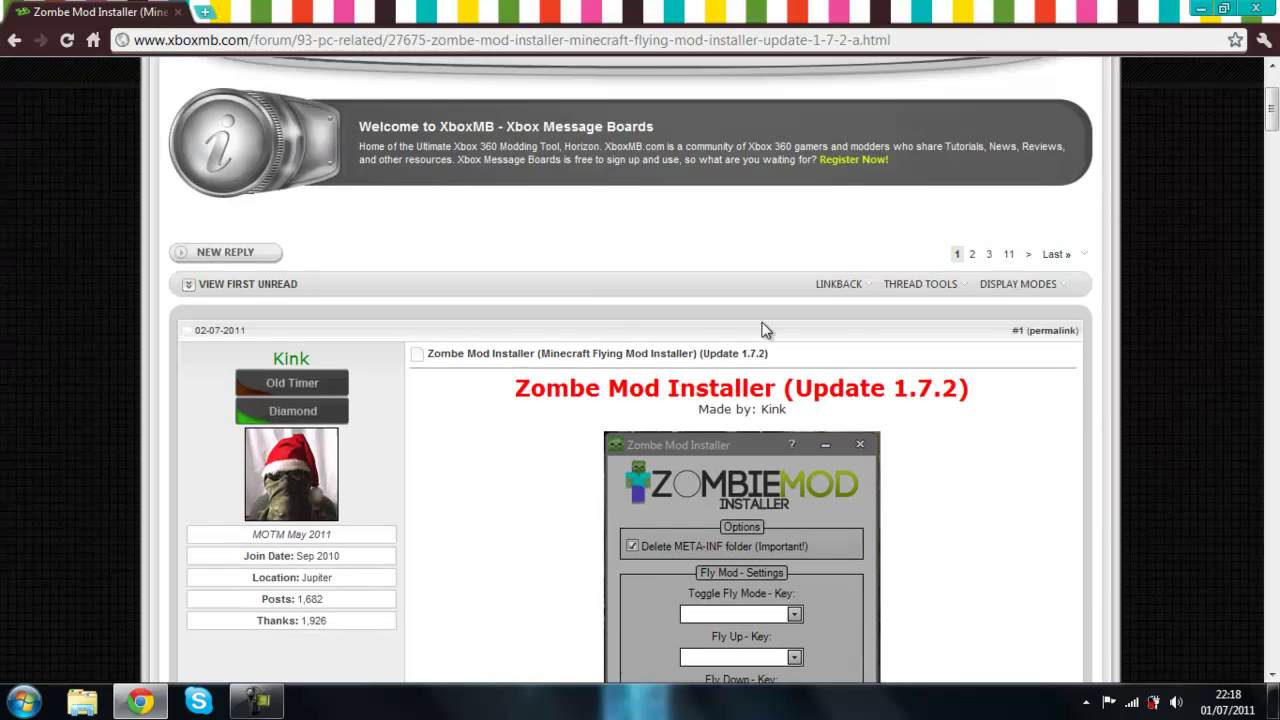
pyautogui.scroll(-3, 762, 328)
pyautogui.scroll(-1, 762, 322)
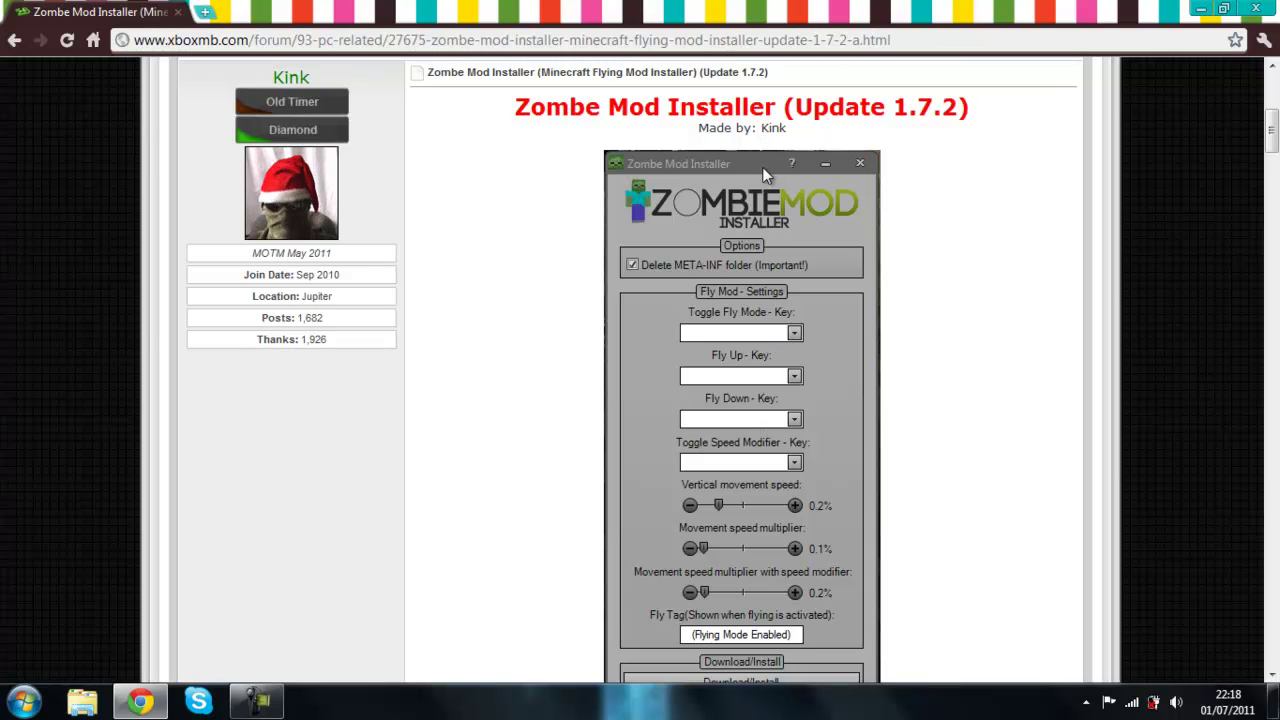
pyautogui.scroll(-4, 762, 168)
pyautogui.scroll(-8, 765, 175)
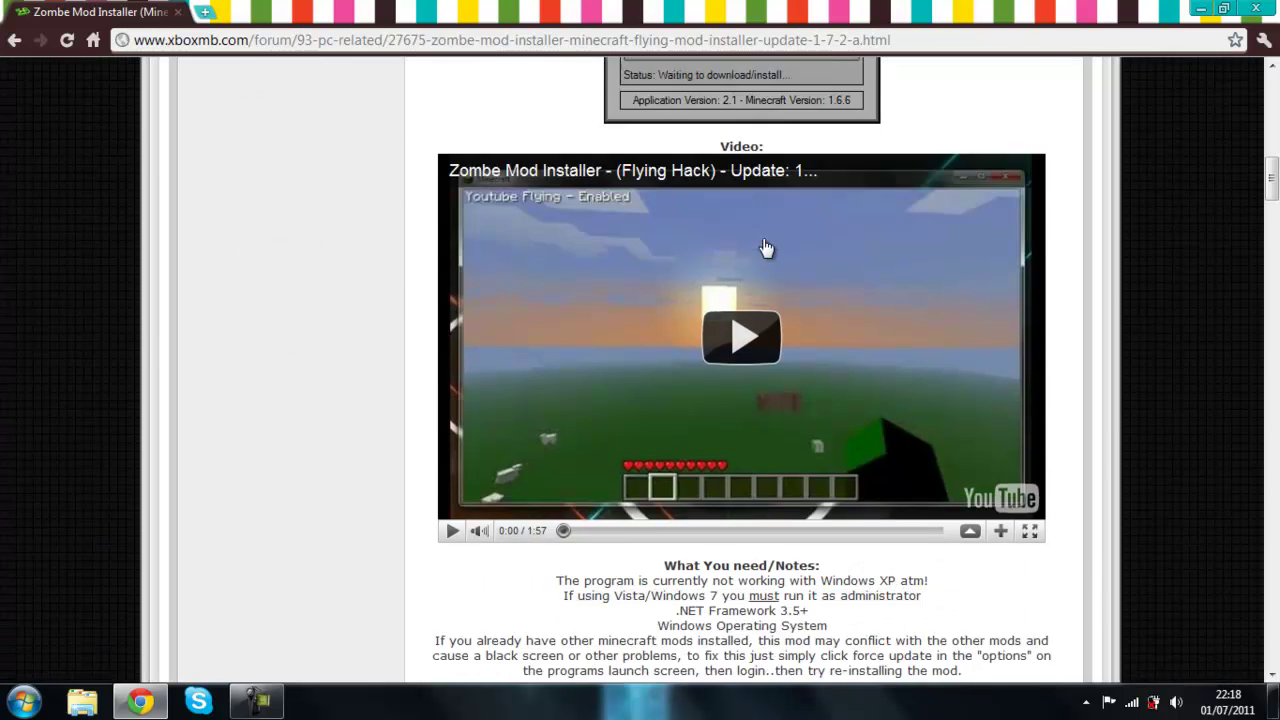
pyautogui.scroll(10, 766, 246)
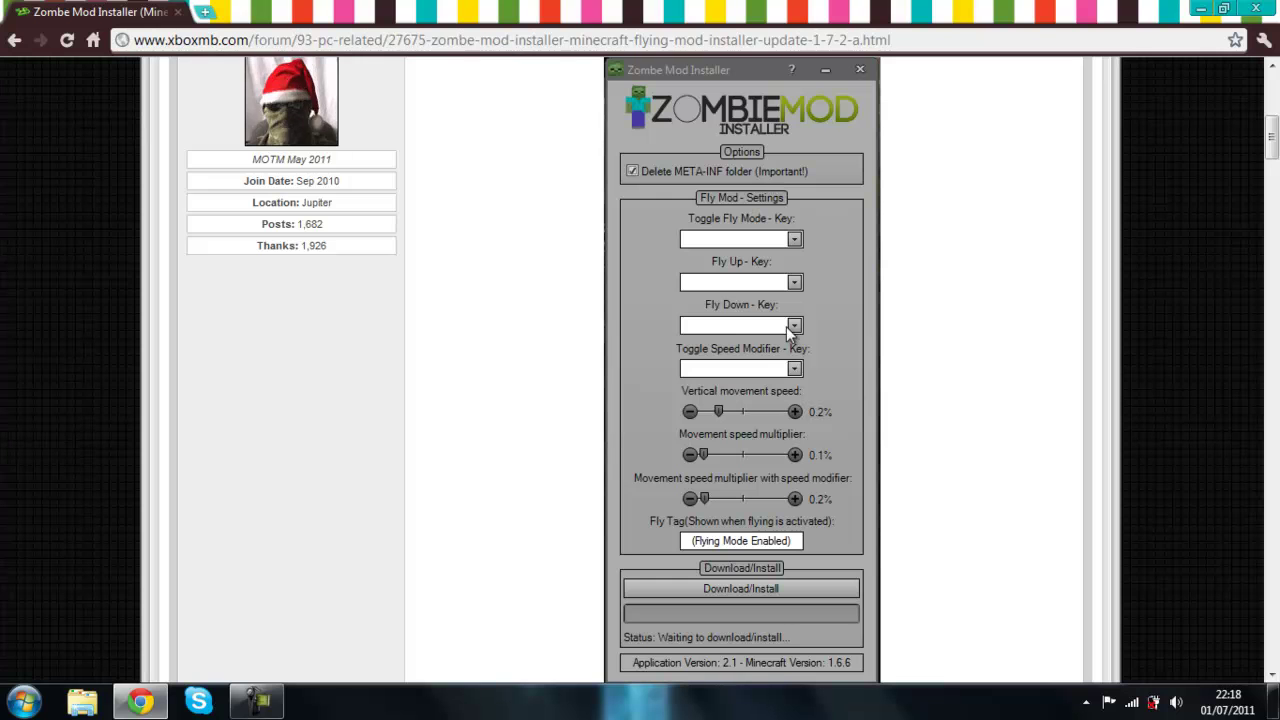
pyautogui.scroll(-8, 773, 430)
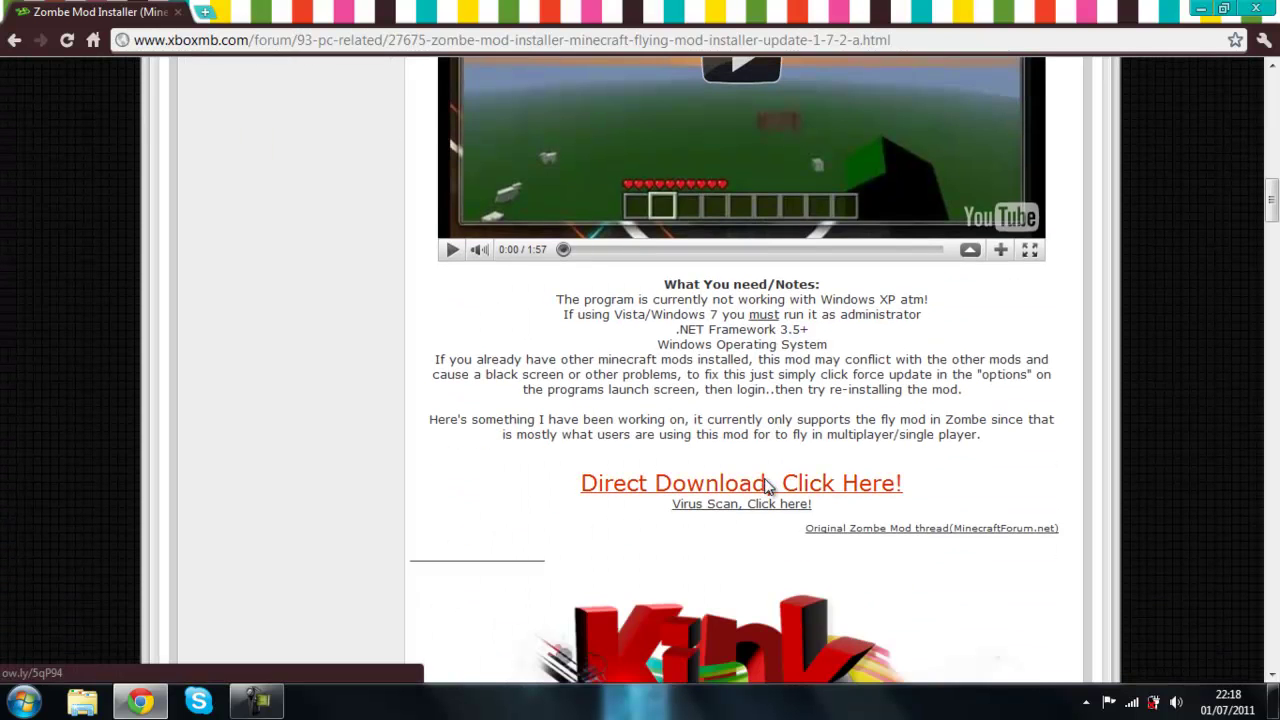
# Step: Download Zombe Mod Installer.exe through the adf.ly link, skipping the ad and dismissing the security warning
pyautogui.click(768, 483)
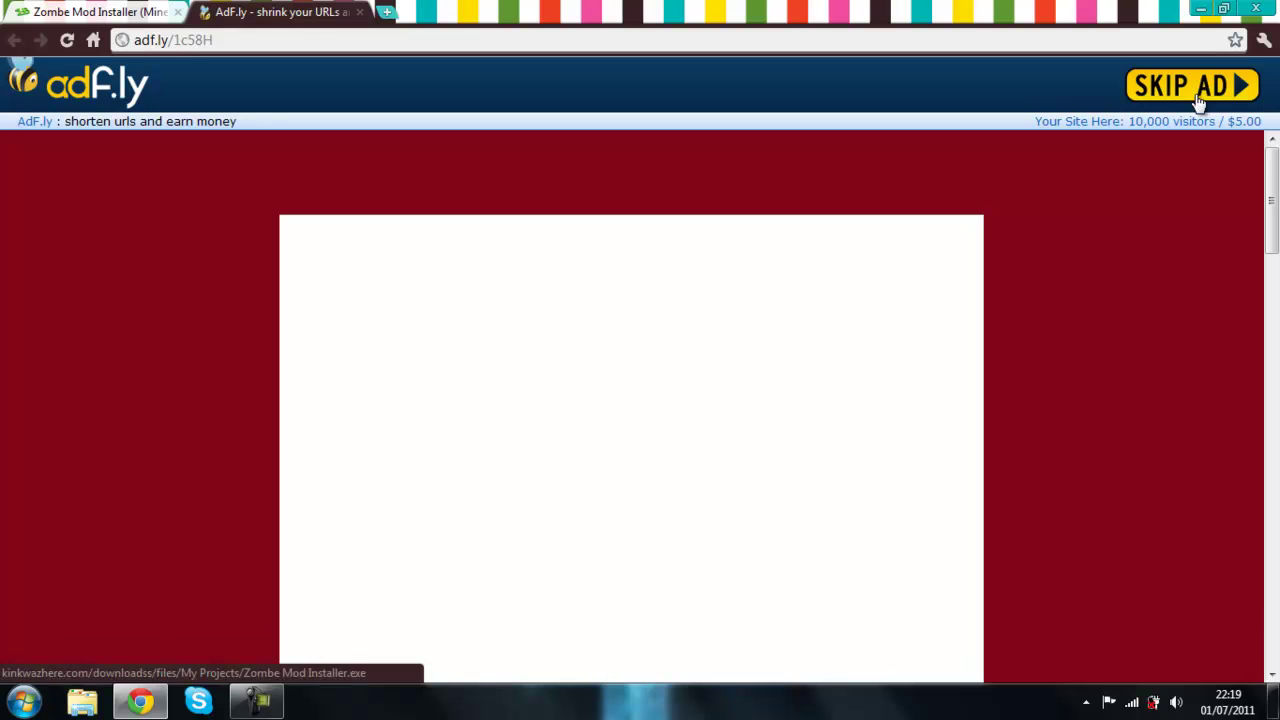
pyautogui.click(1190, 98)
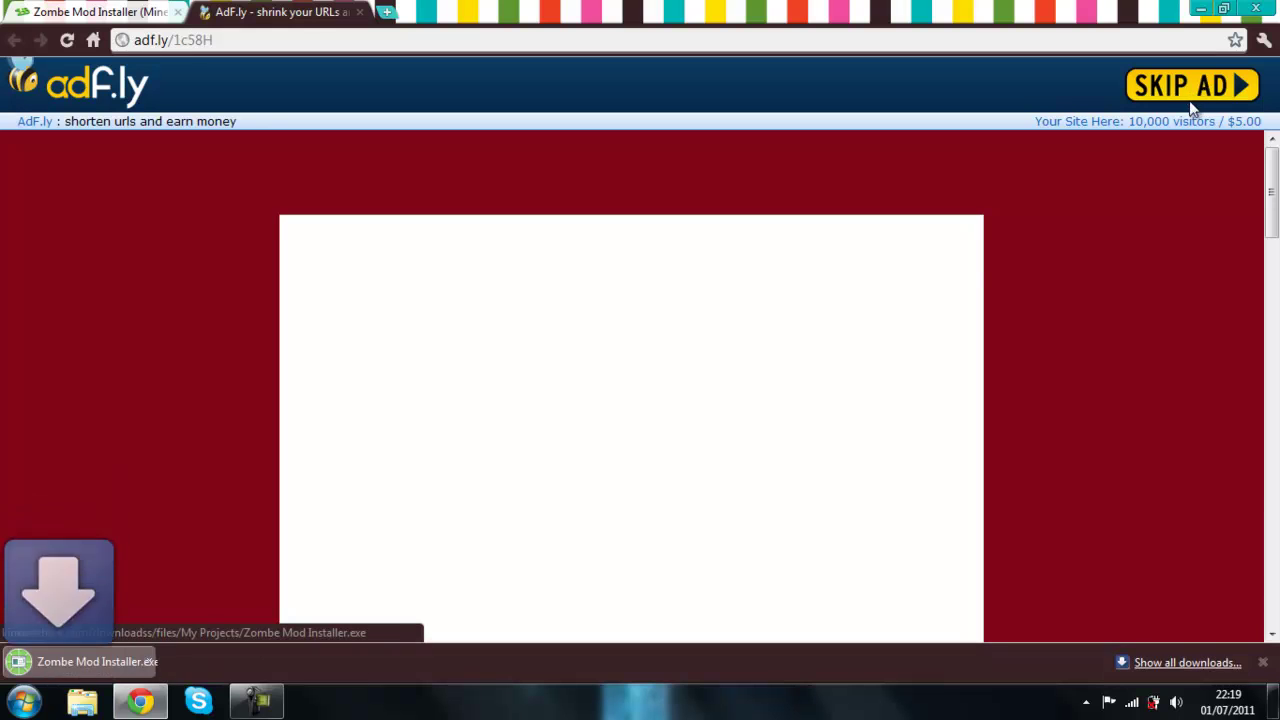
pyautogui.click(359, 12)
pyautogui.click(45, 652)
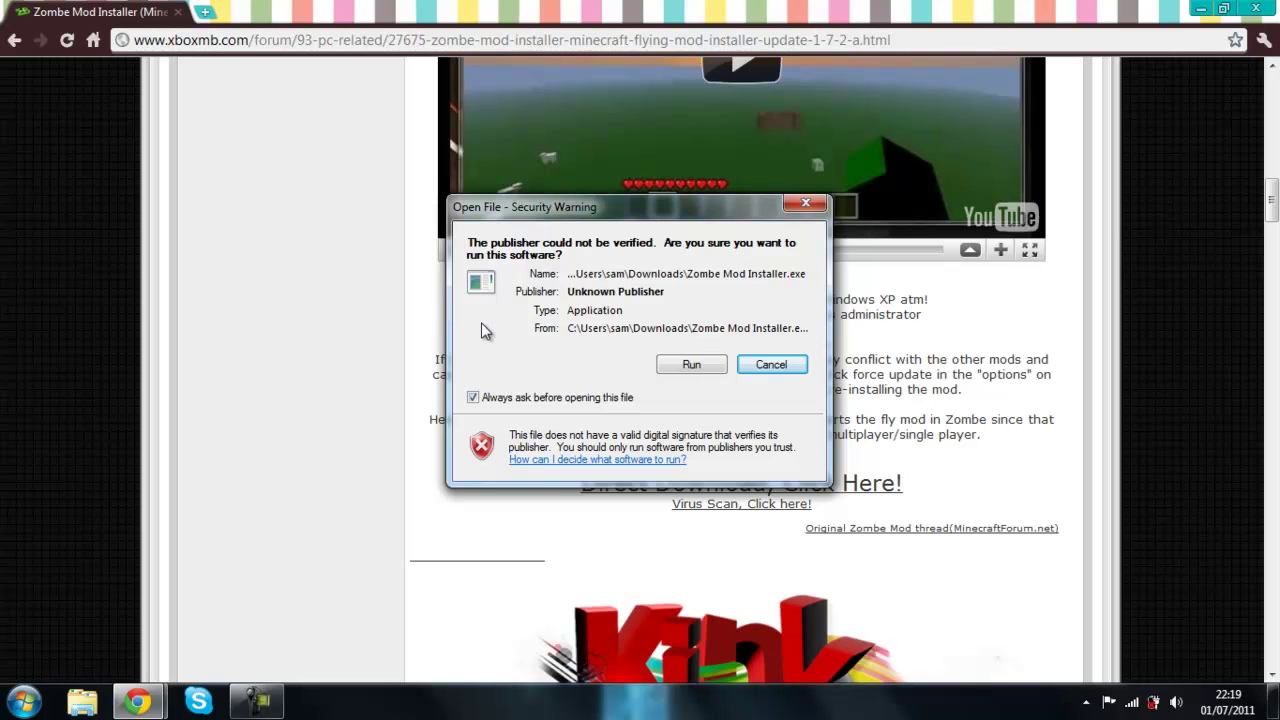
pyautogui.click(806, 206)
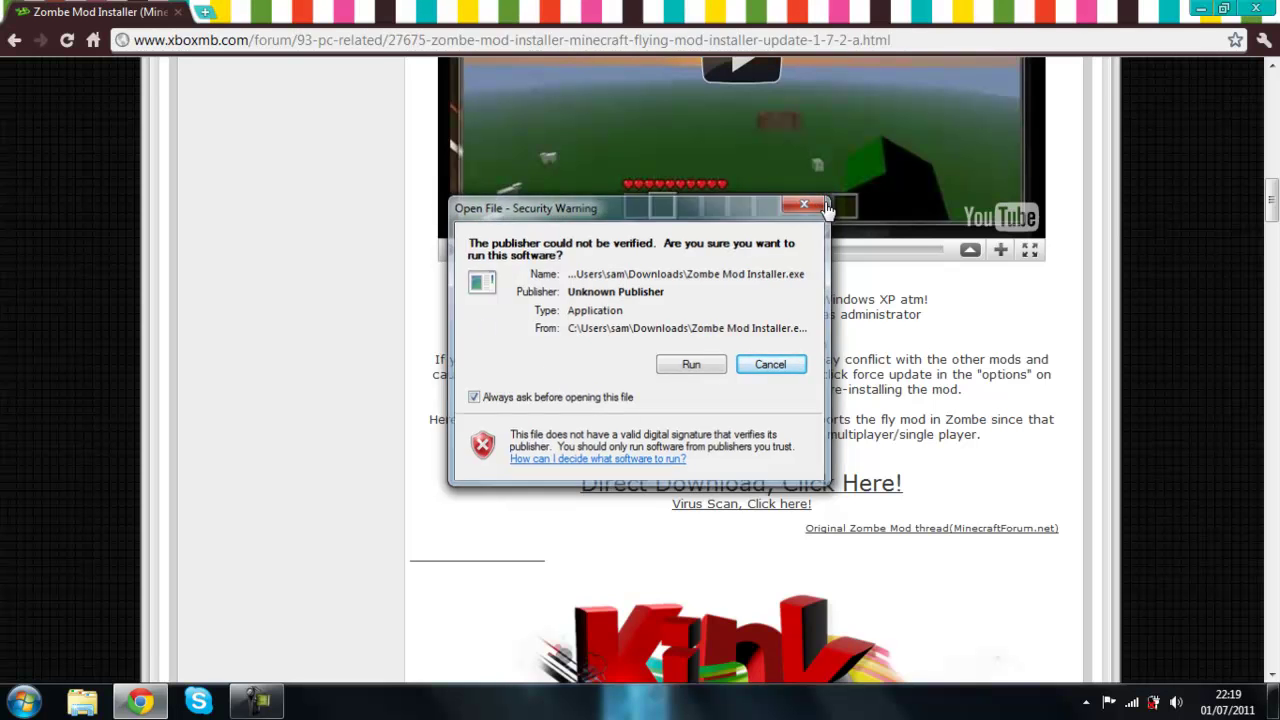
# Step: Close Chrome and run Zombe Mod Installer from the Downloads folder as administrator
pyautogui.click(1255, 8)
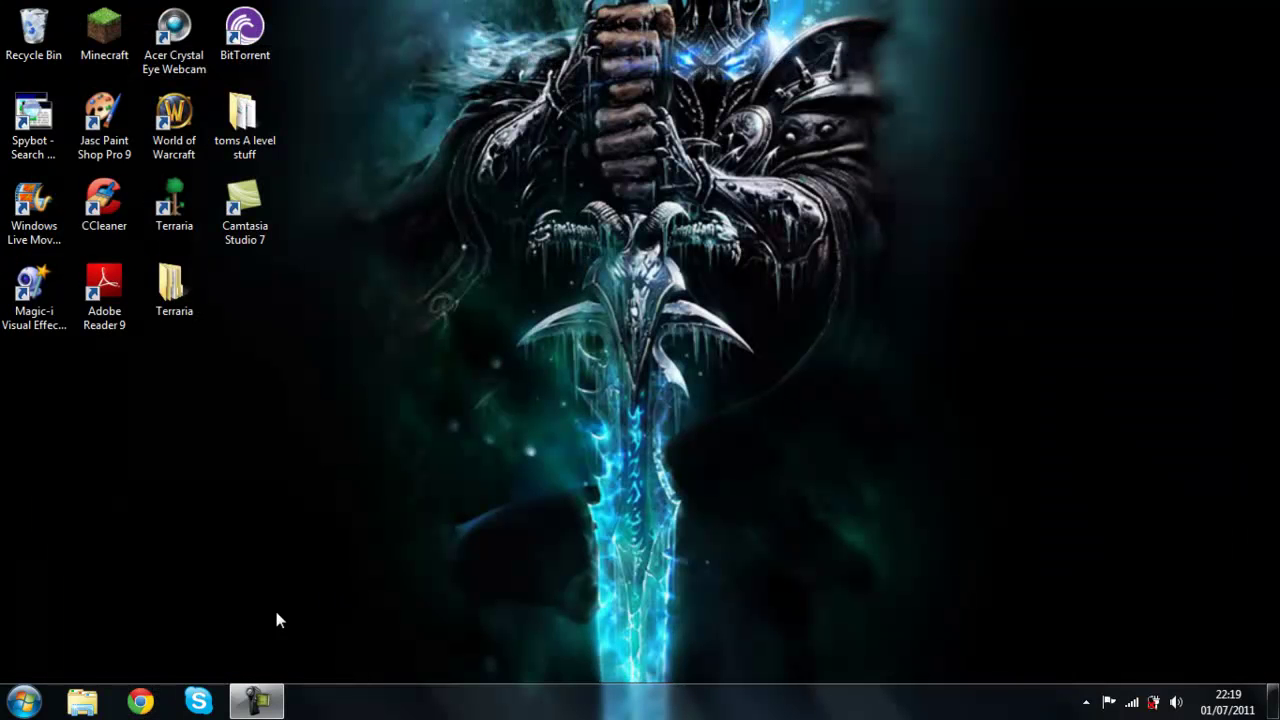
pyautogui.click(82, 700)
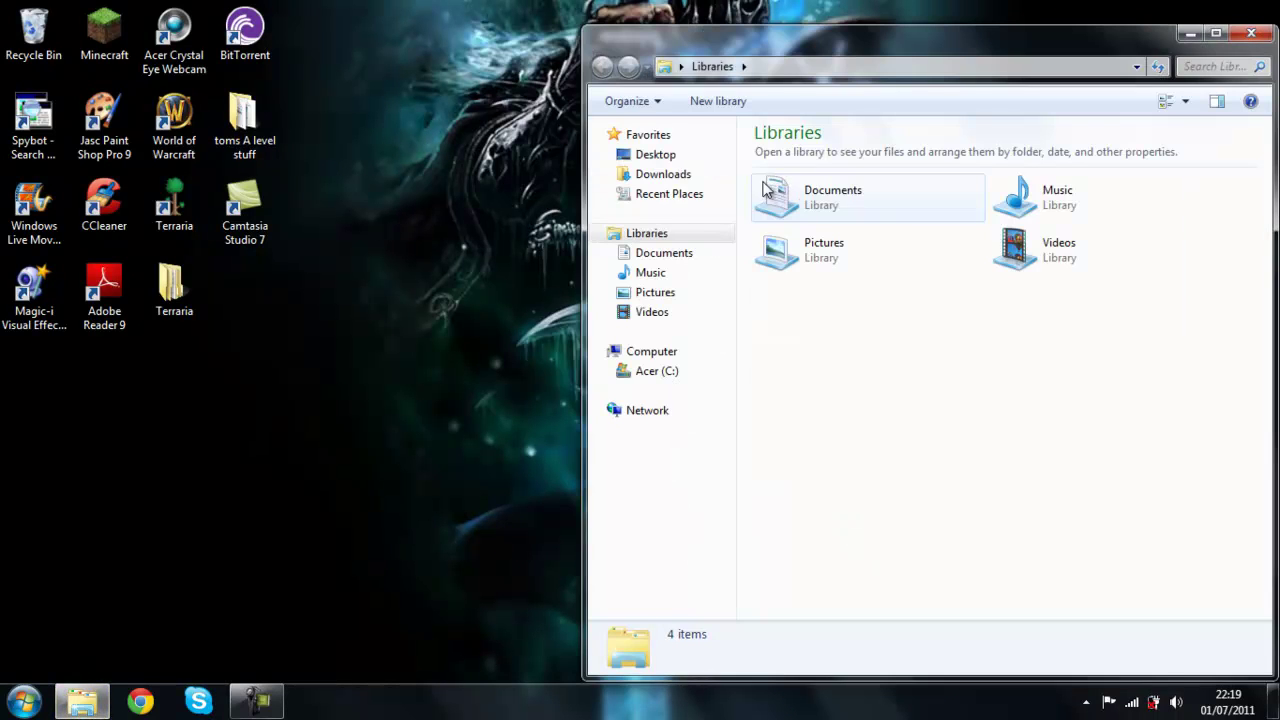
pyautogui.click(670, 176)
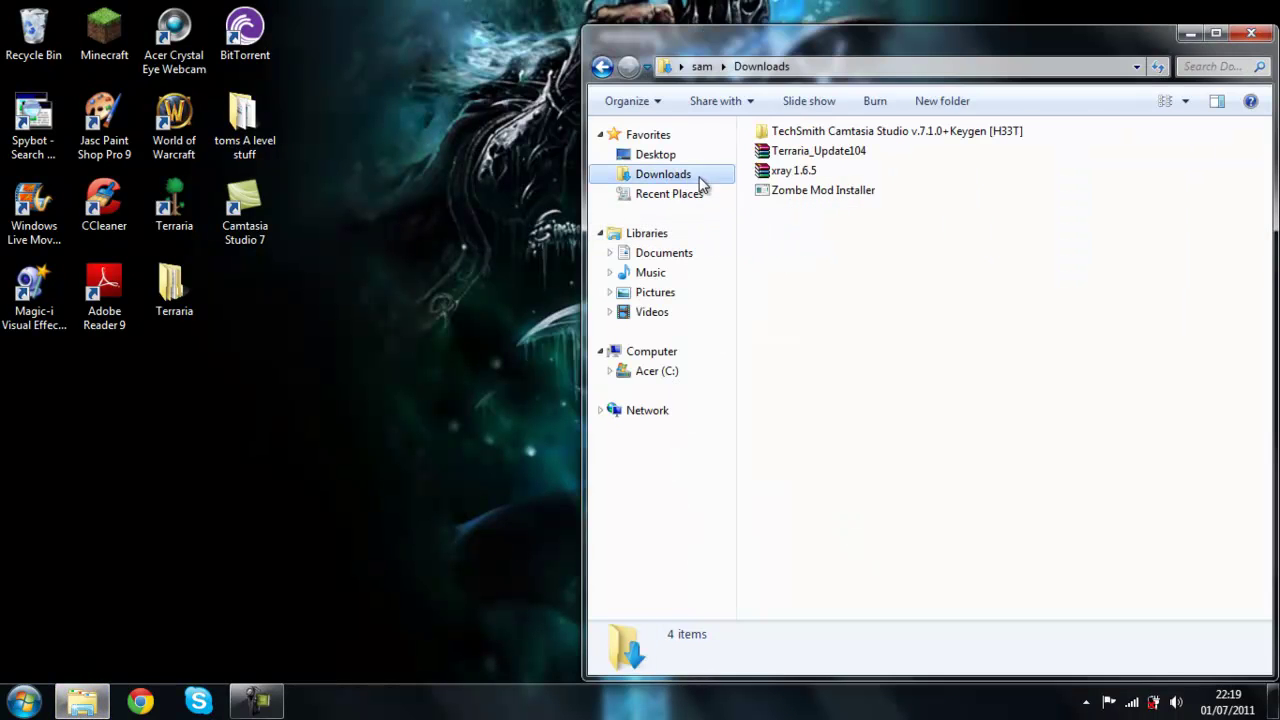
pyautogui.click(801, 194)
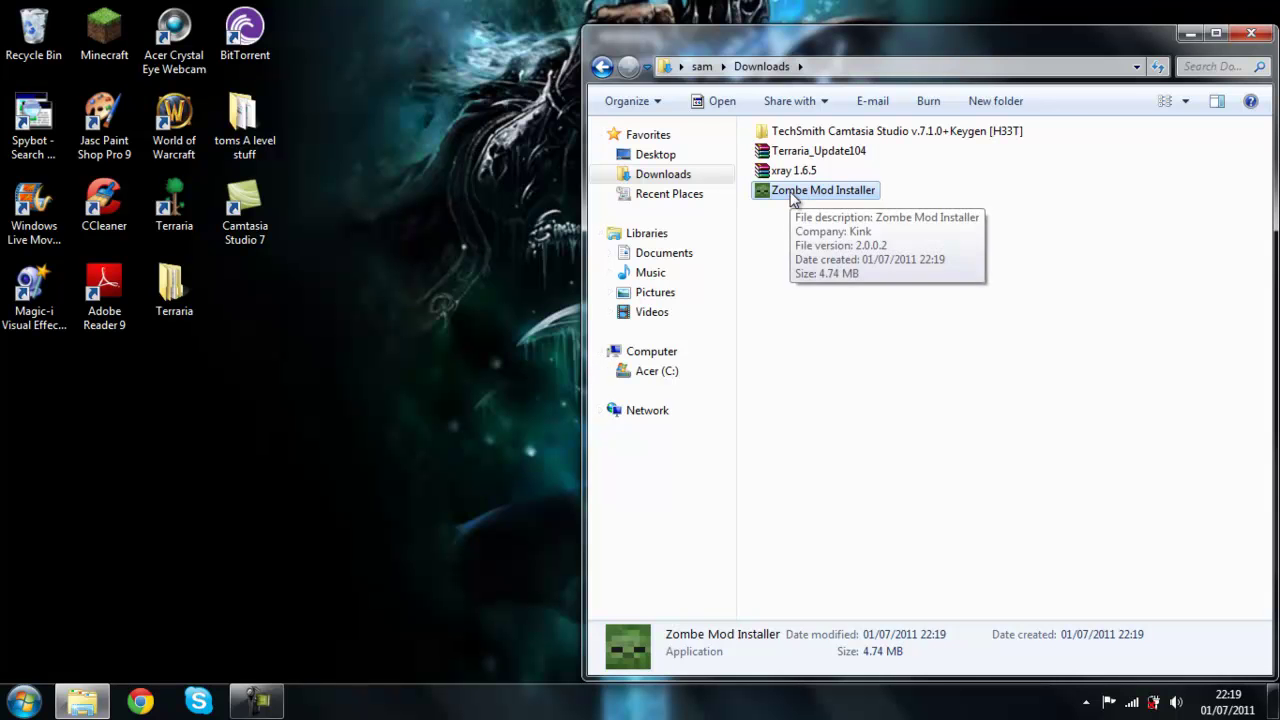
pyautogui.rightClick(791, 194)
pyautogui.click(828, 228)
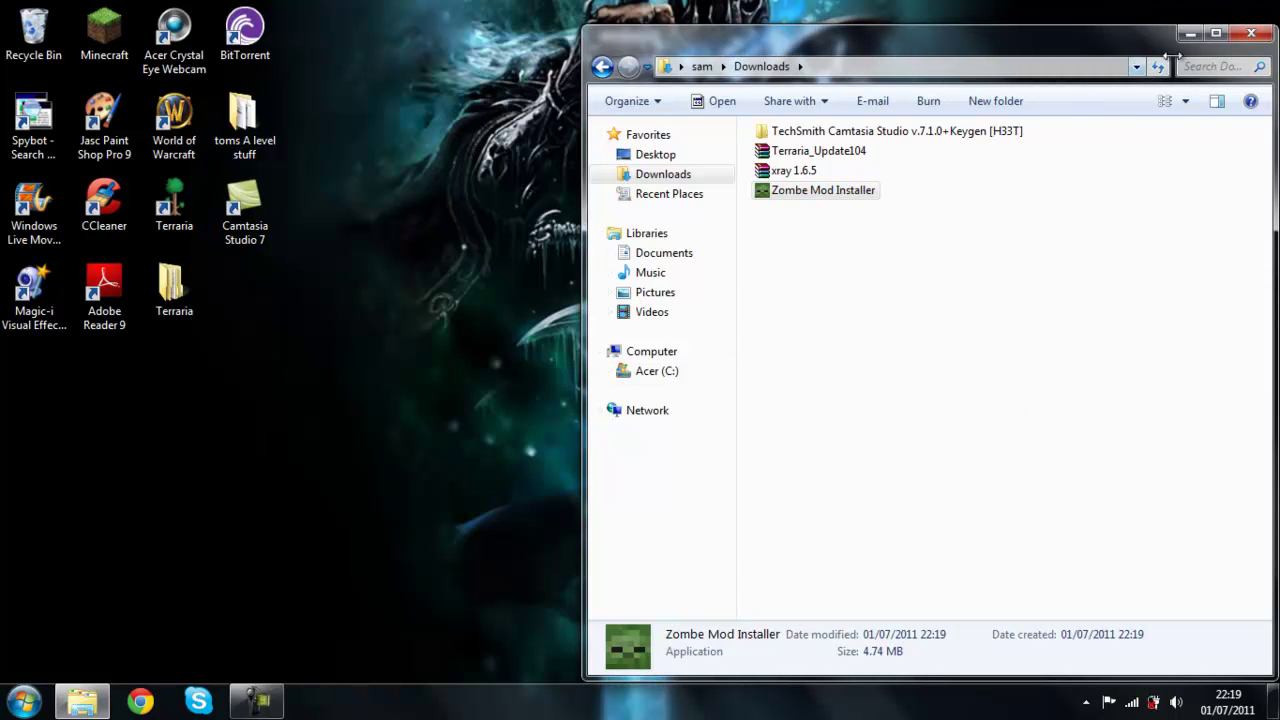
pyautogui.moveTo(1143, 37)
pyautogui.mouseDown()
pyautogui.moveTo(1147, 8)
pyautogui.moveTo(1148, 28)
pyautogui.mouseUp()
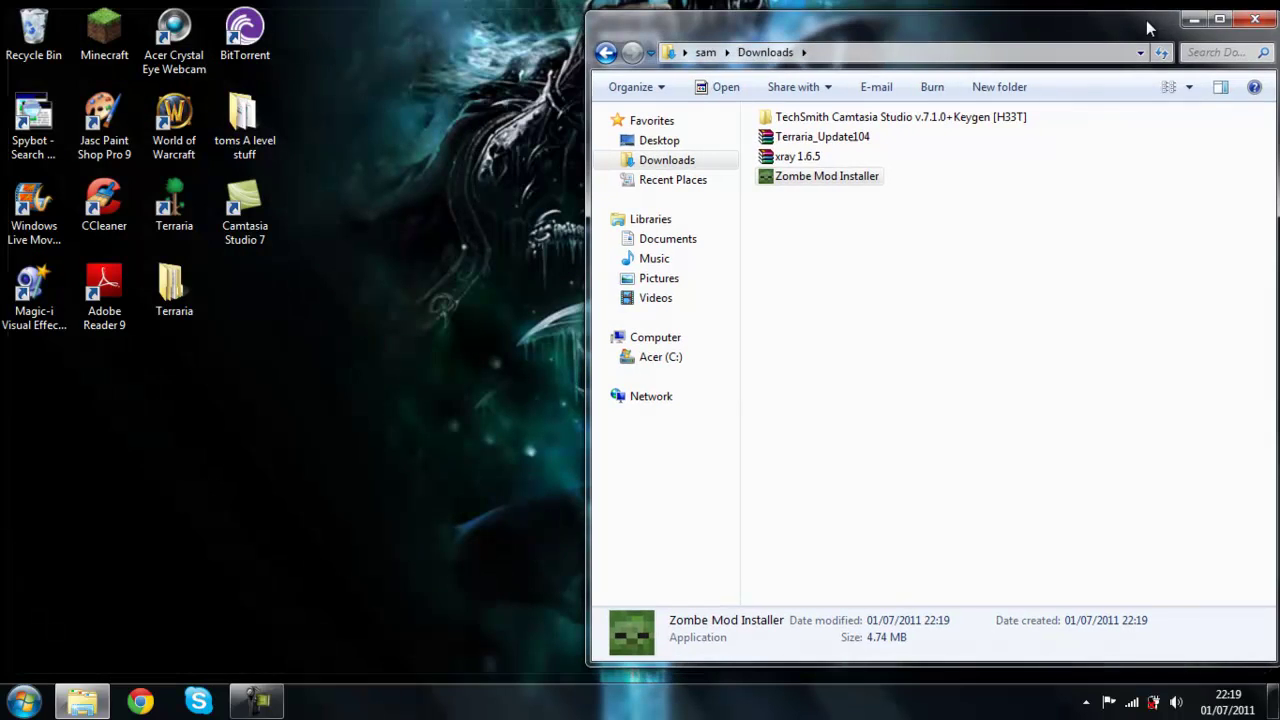
# Step: Set fly keys to C toggle, E up, R down, Z speed modifier, and vertical speed 0.5%
pyautogui.click(1255, 19)
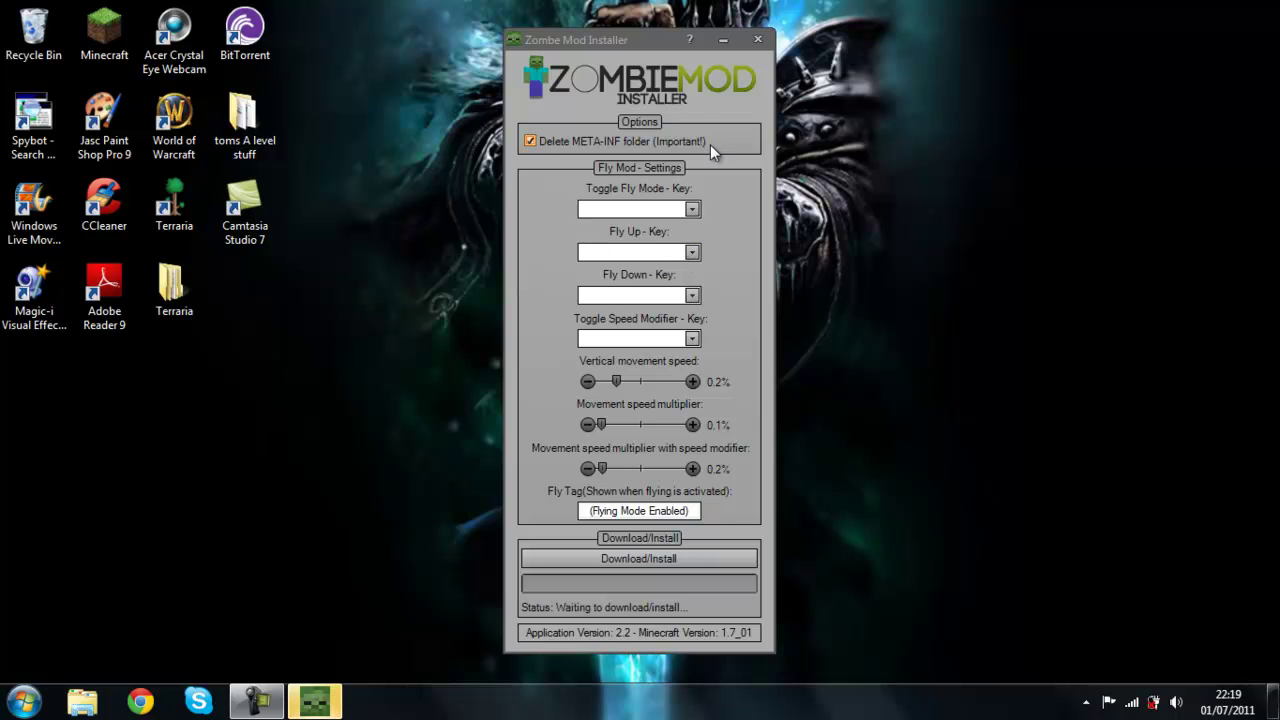
pyautogui.click(693, 211)
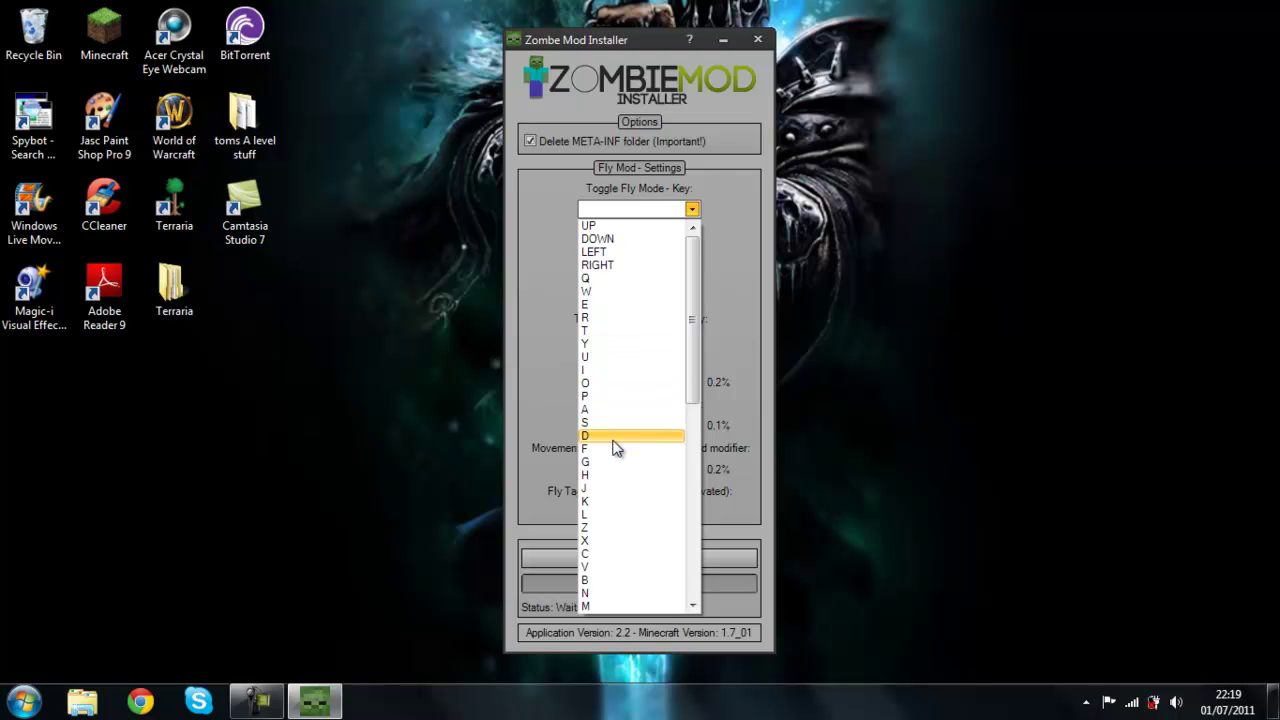
pyautogui.click(614, 556)
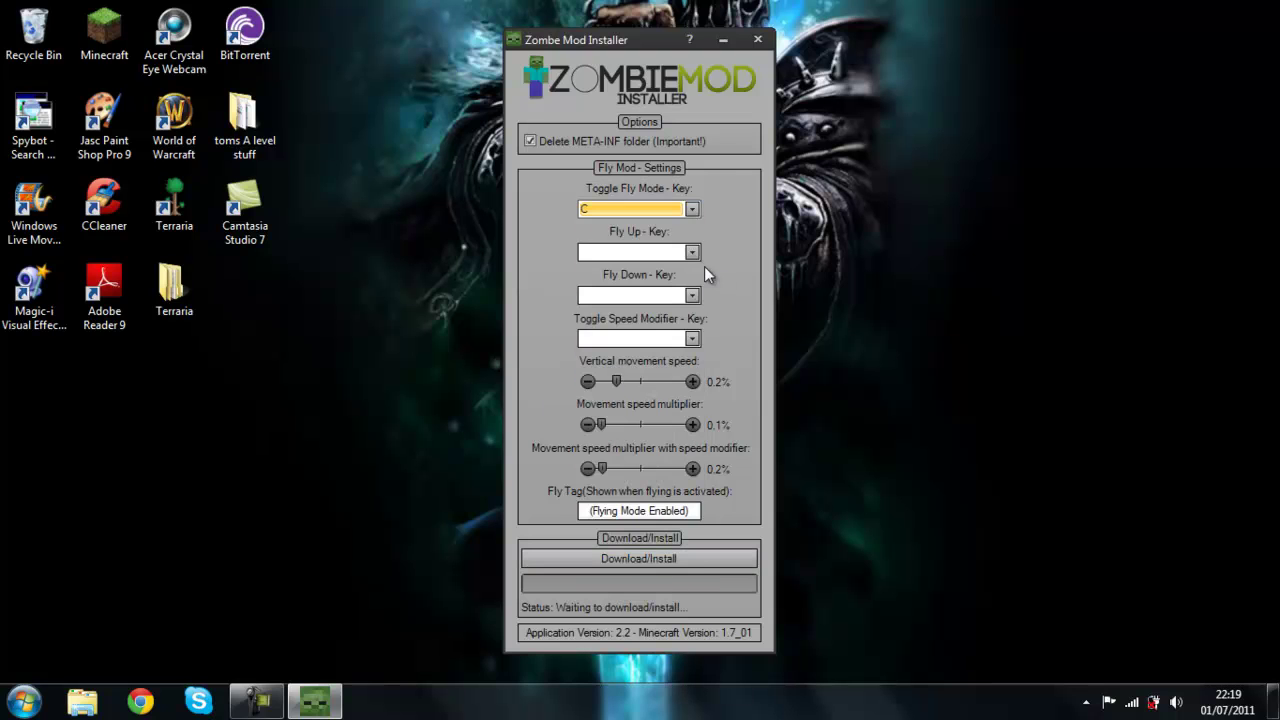
pyautogui.click(695, 252)
pyautogui.click(629, 349)
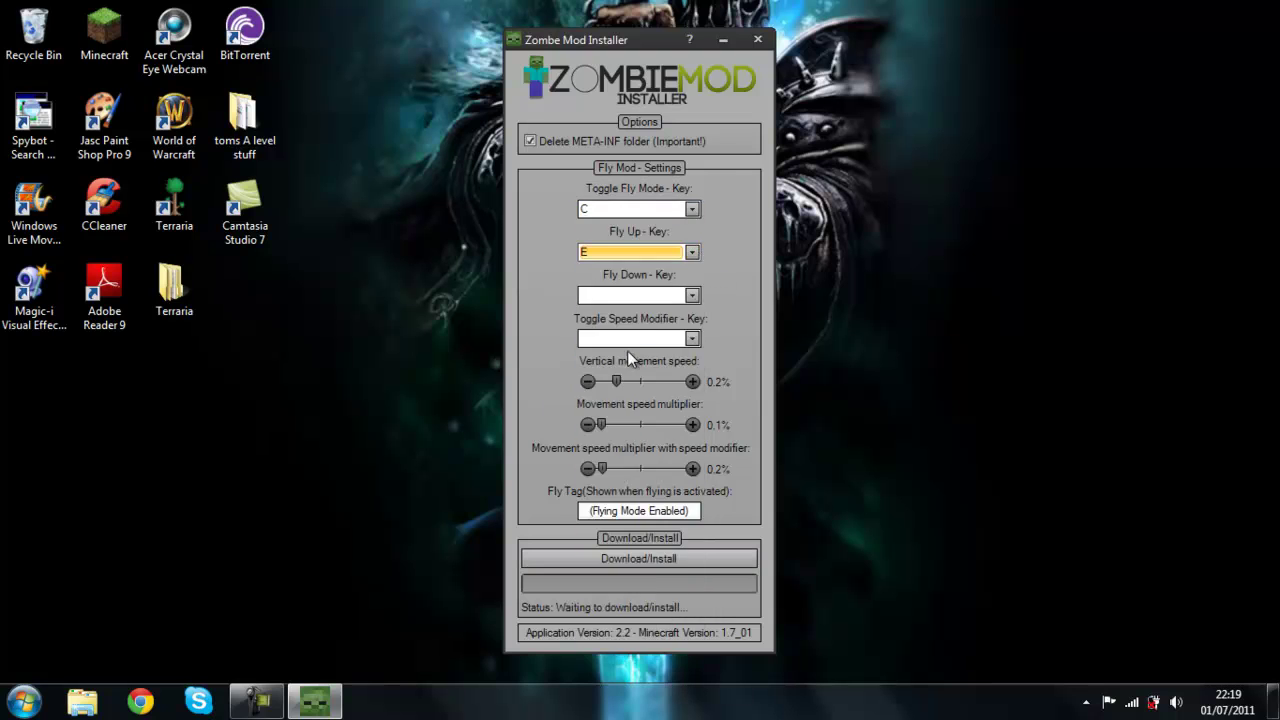
pyautogui.click(692, 295)
pyautogui.click(619, 404)
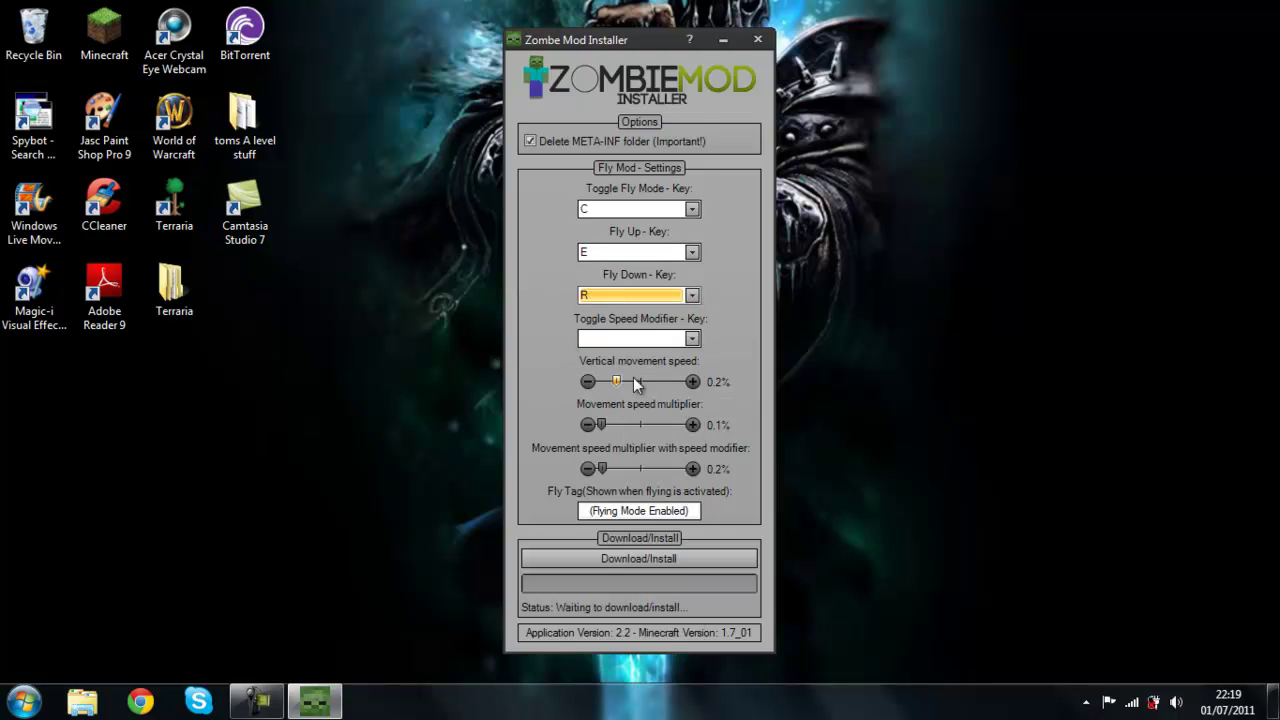
pyautogui.click(691, 338)
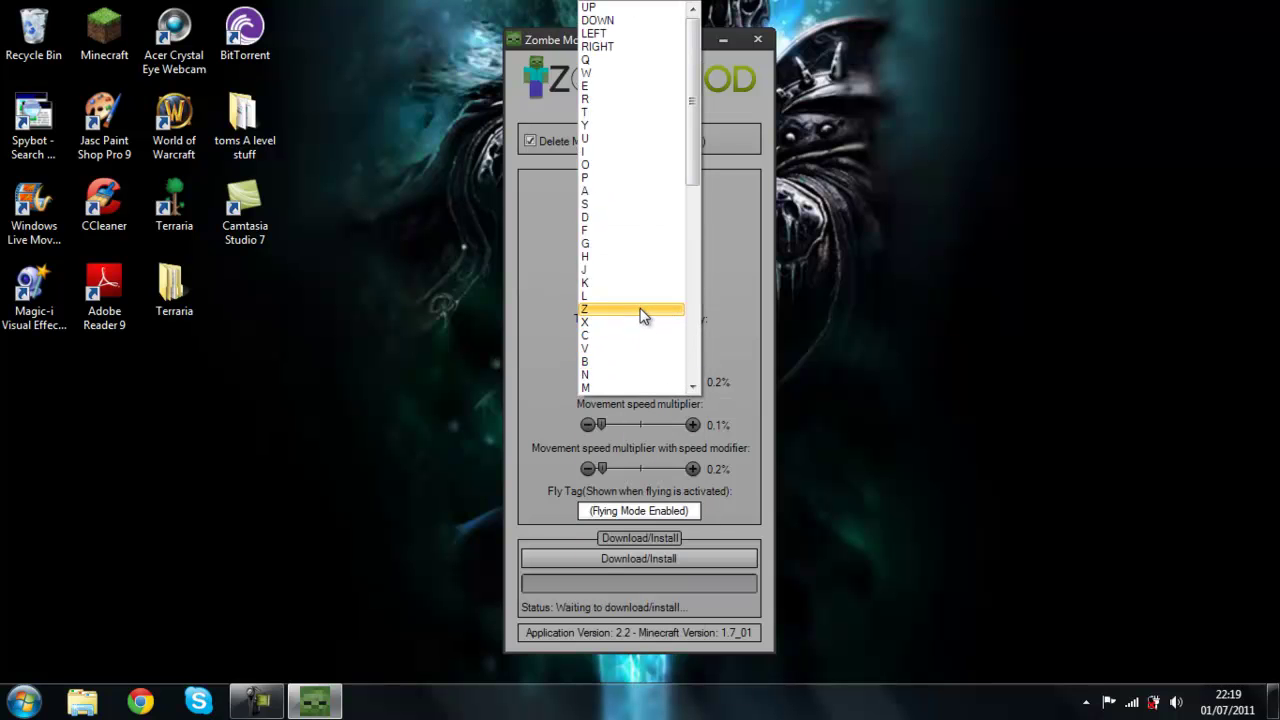
pyautogui.click(643, 311)
pyautogui.click(642, 384)
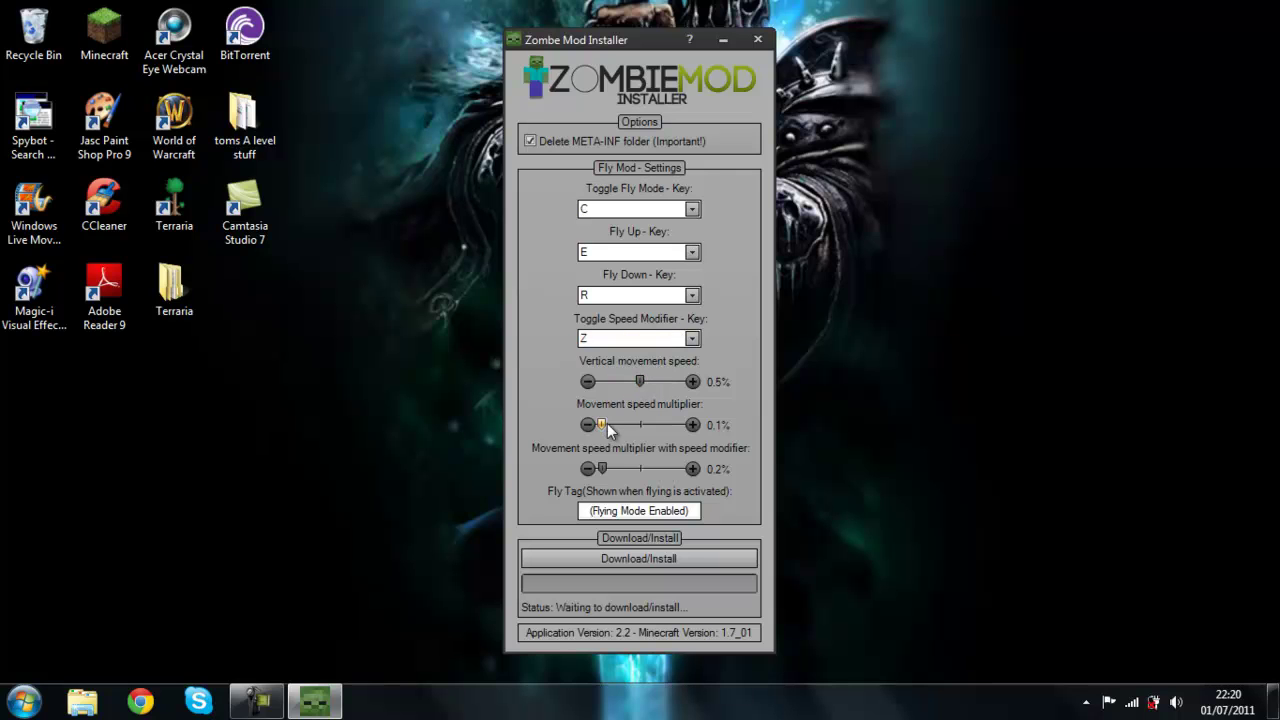
# Step: Set the movement speed multiplier to 5.1% and the speed-modifier multiplier to about 8.5%
pyautogui.click(640, 428)
pyautogui.moveTo(641, 430); pyautogui.dragTo(643, 431)
pyautogui.moveTo(602, 469); pyautogui.dragTo(668, 474)
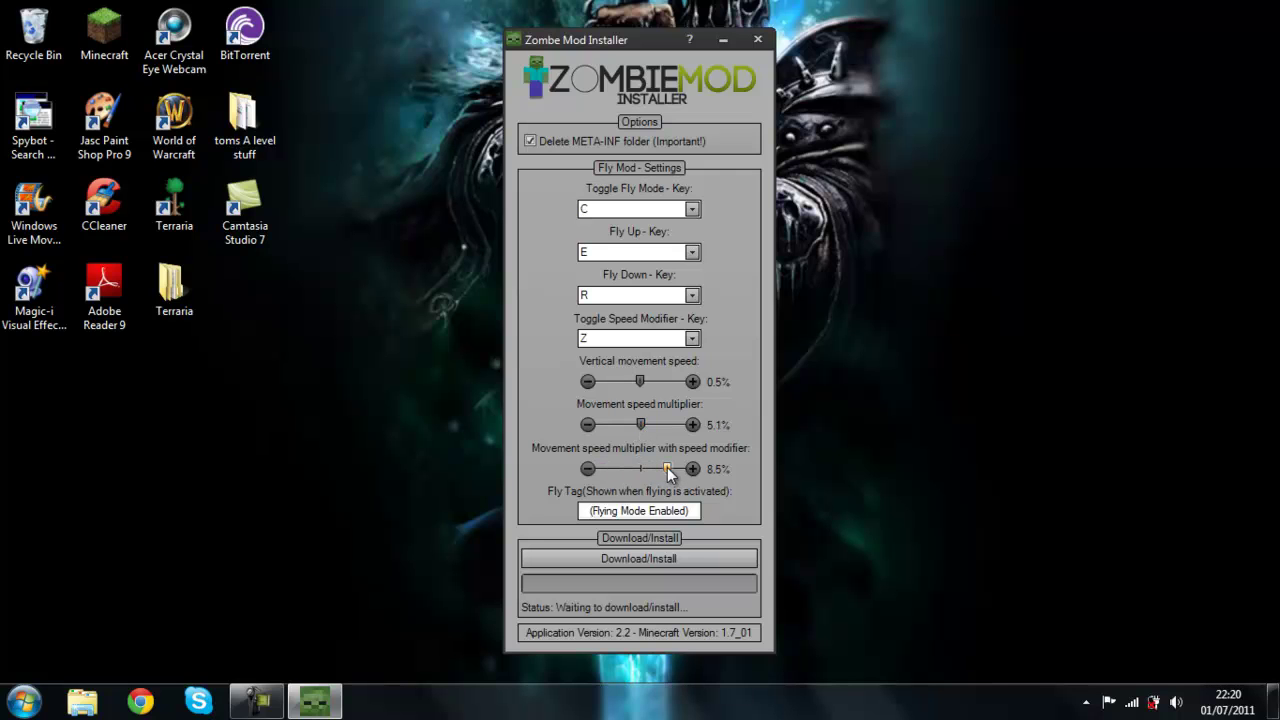
# Step: Change the Fly Tag ending to 'On)', then install the Zombe mod and confirm success
pyautogui.click(692, 512)
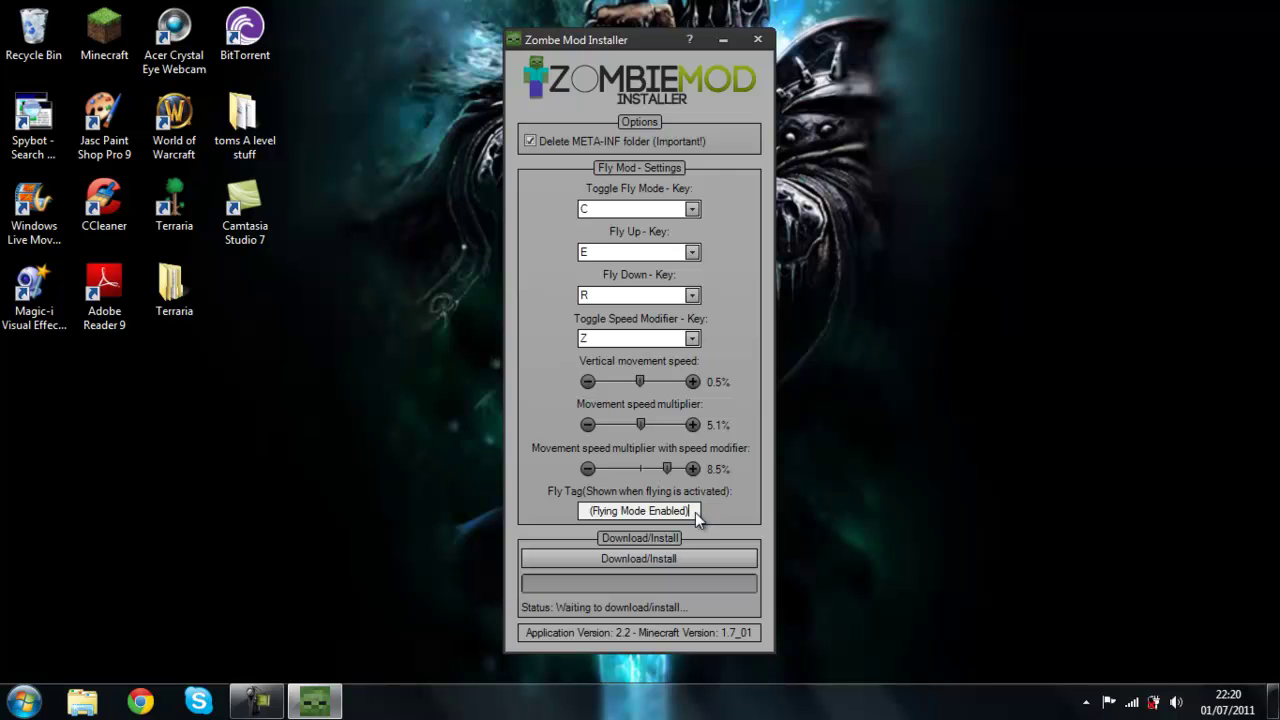
pyautogui.press('BackSpace')
pyautogui.press('BackSpace')
pyautogui.press('BackSpace')
pyautogui.press('BackSpace')
pyautogui.press('BackSpace')
pyautogui.press('BackSpace')
pyautogui.press('BackSpace')
pyautogui.press('BackSpace')
pyautogui.write('On)')
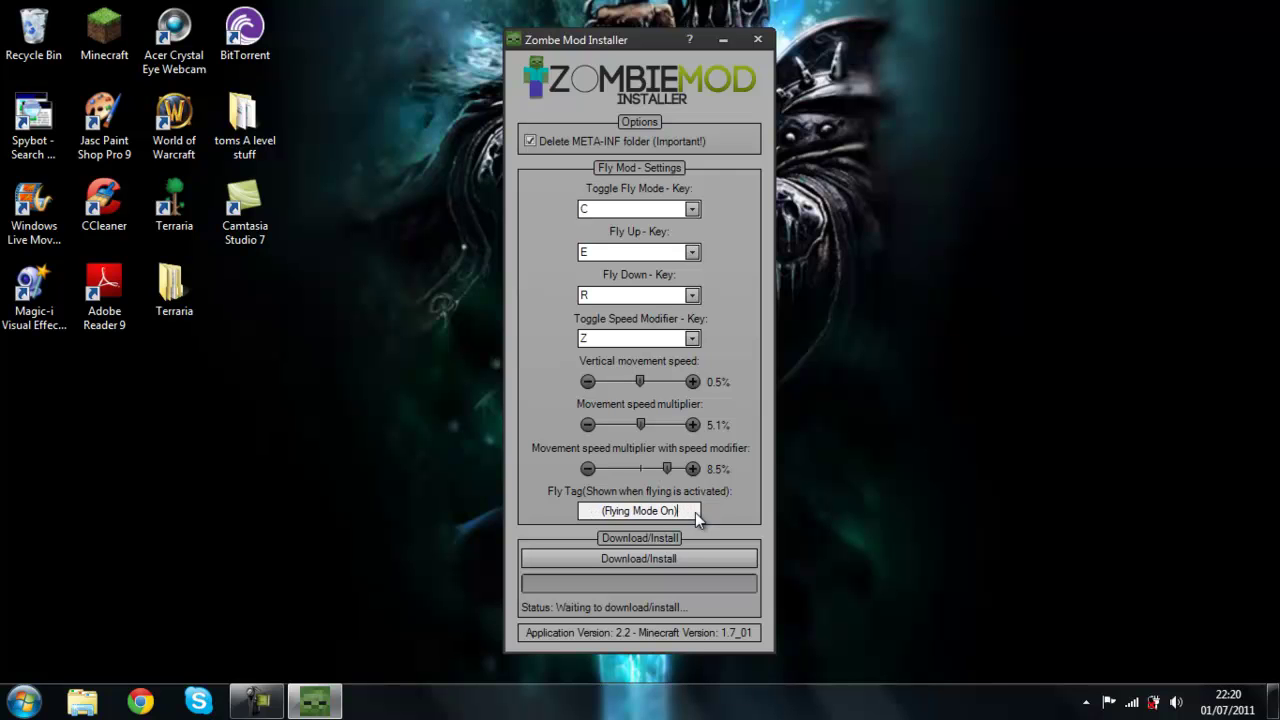
pyautogui.click(686, 563)
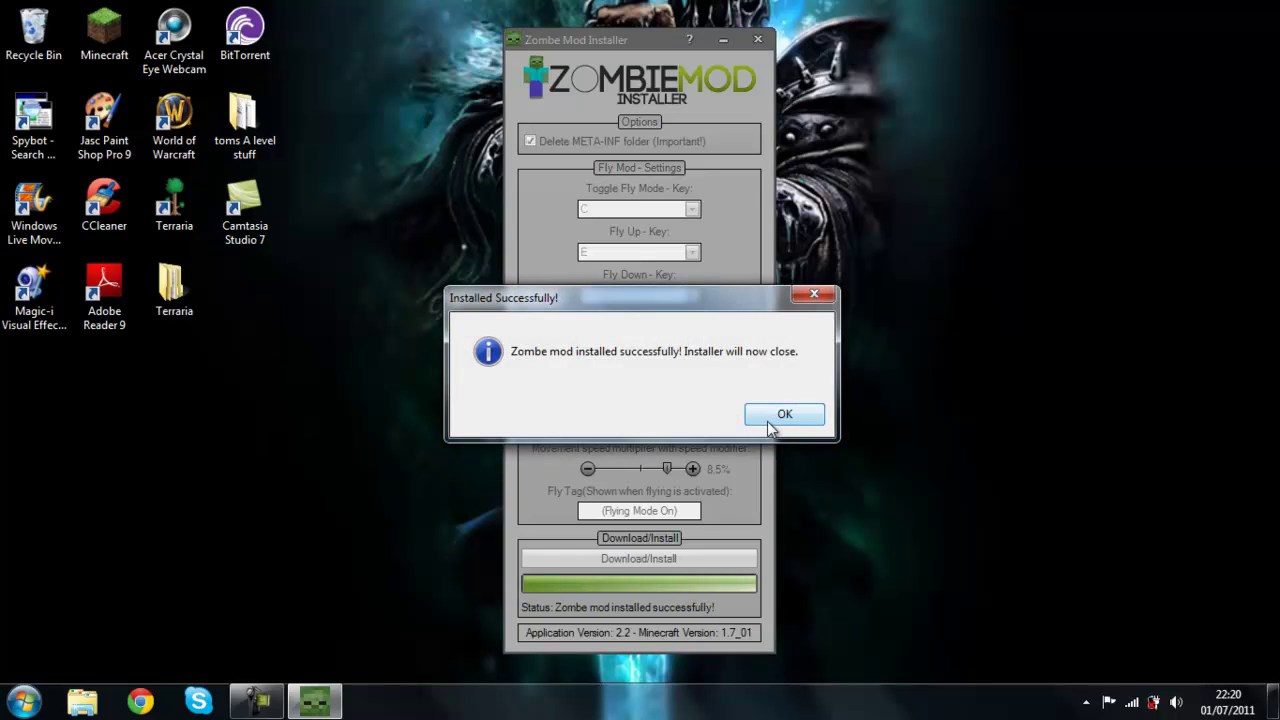
pyautogui.click(783, 415)
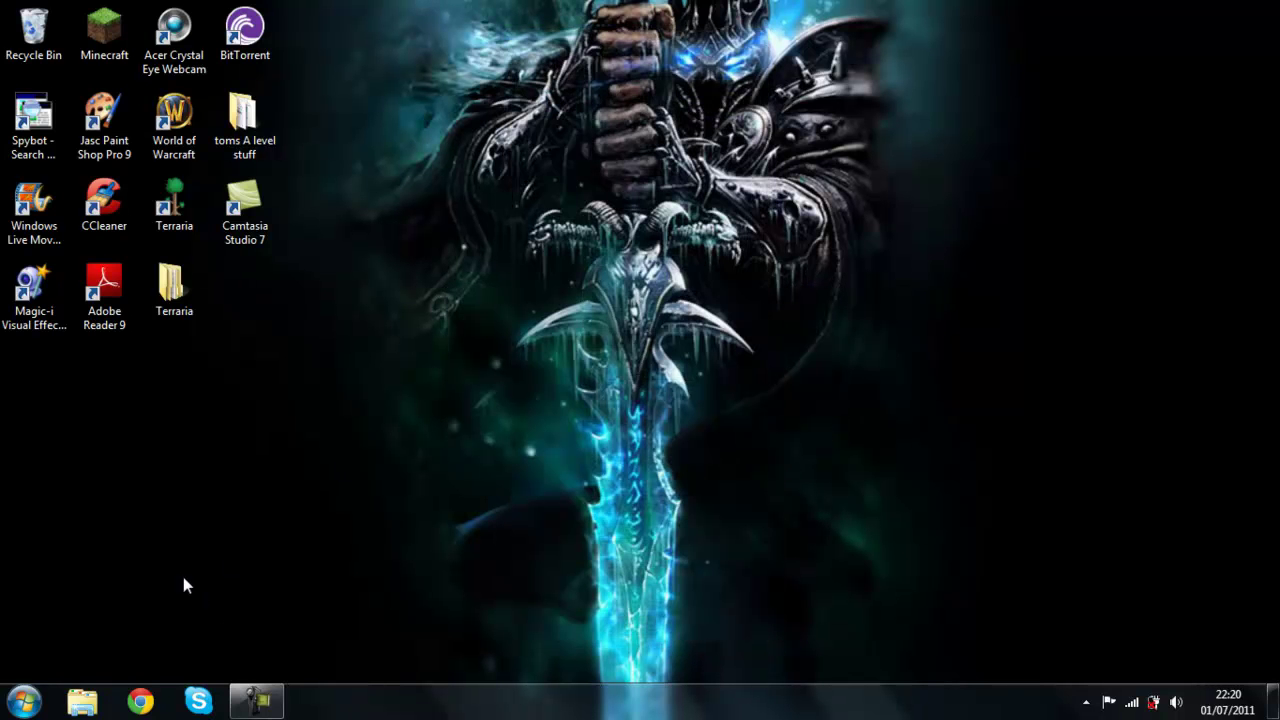
# Step: Open the .minecraft folder via %appdata% in a maximized Explorer window
pyautogui.click(24, 700)
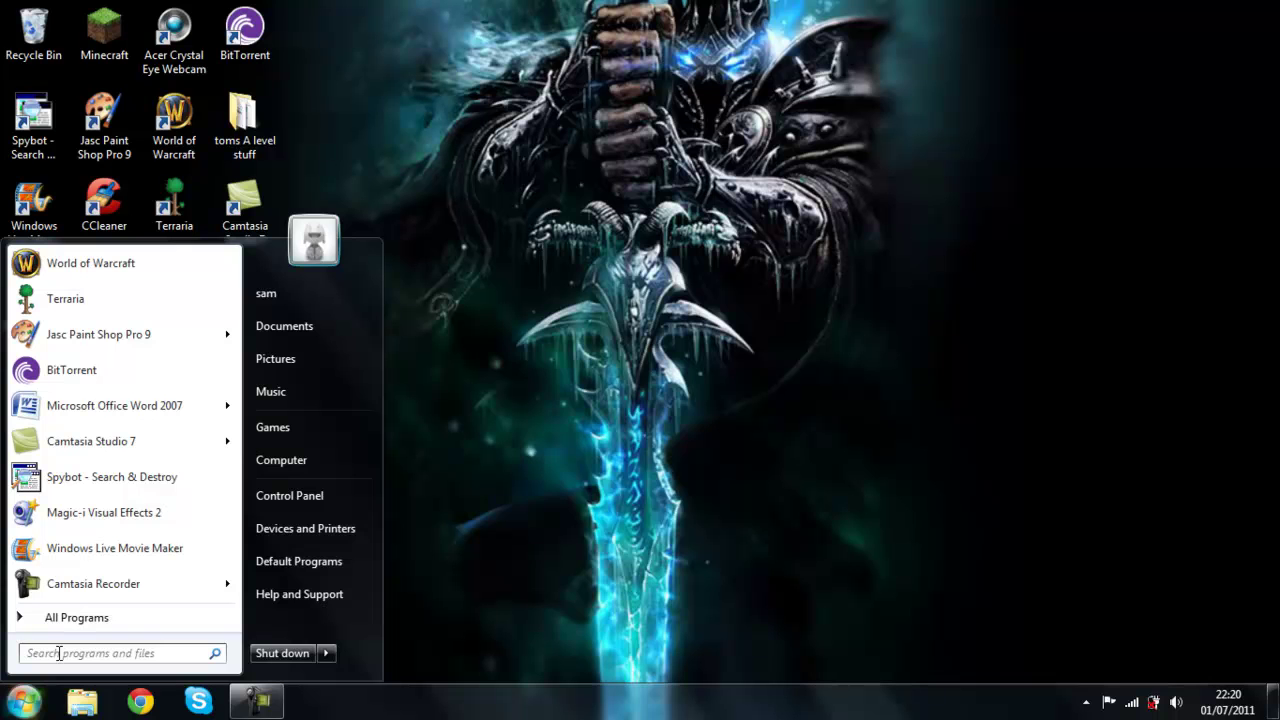
pyautogui.write('%ap')
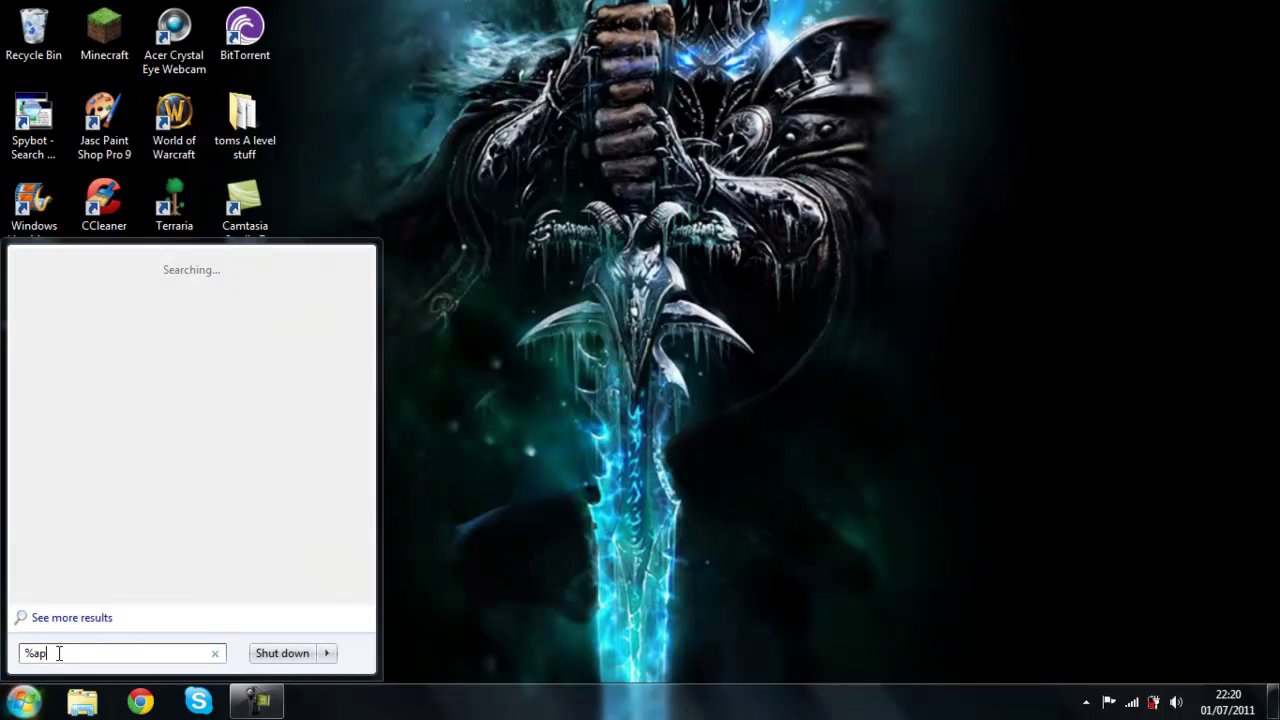
pyautogui.write('pdata%')
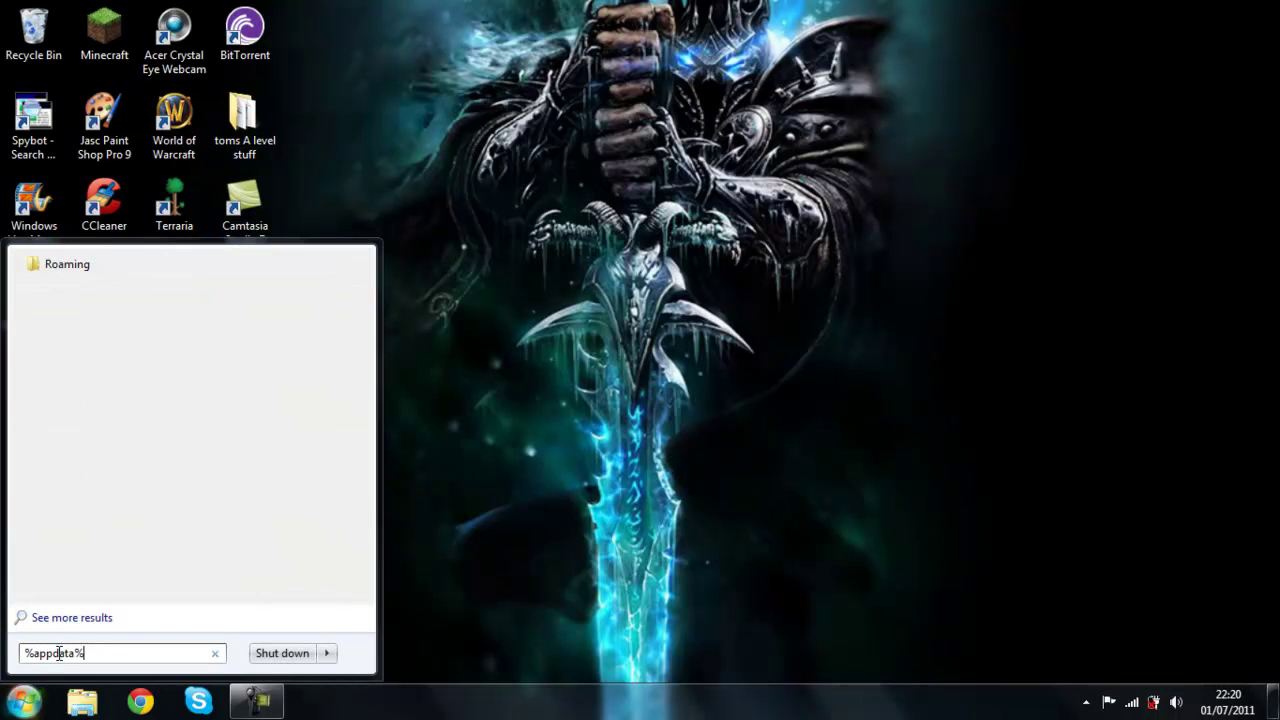
pyautogui.press('Return')
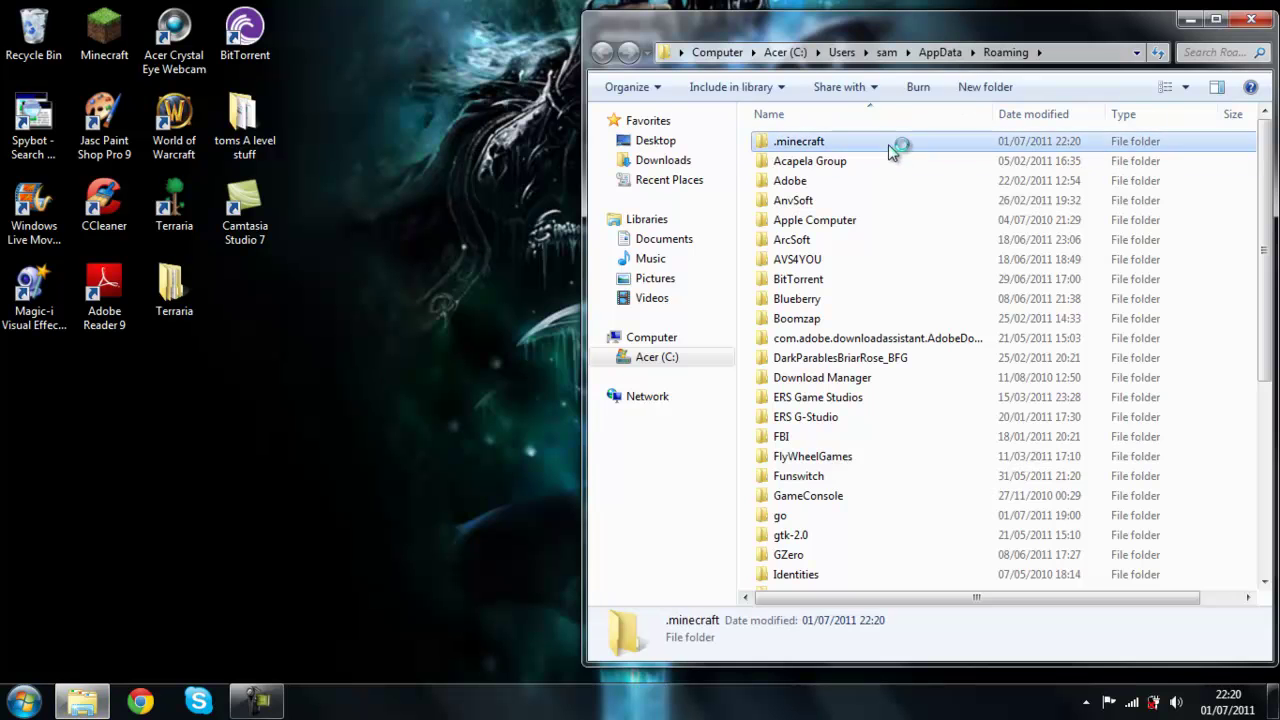
pyautogui.doubleClick(894, 141)
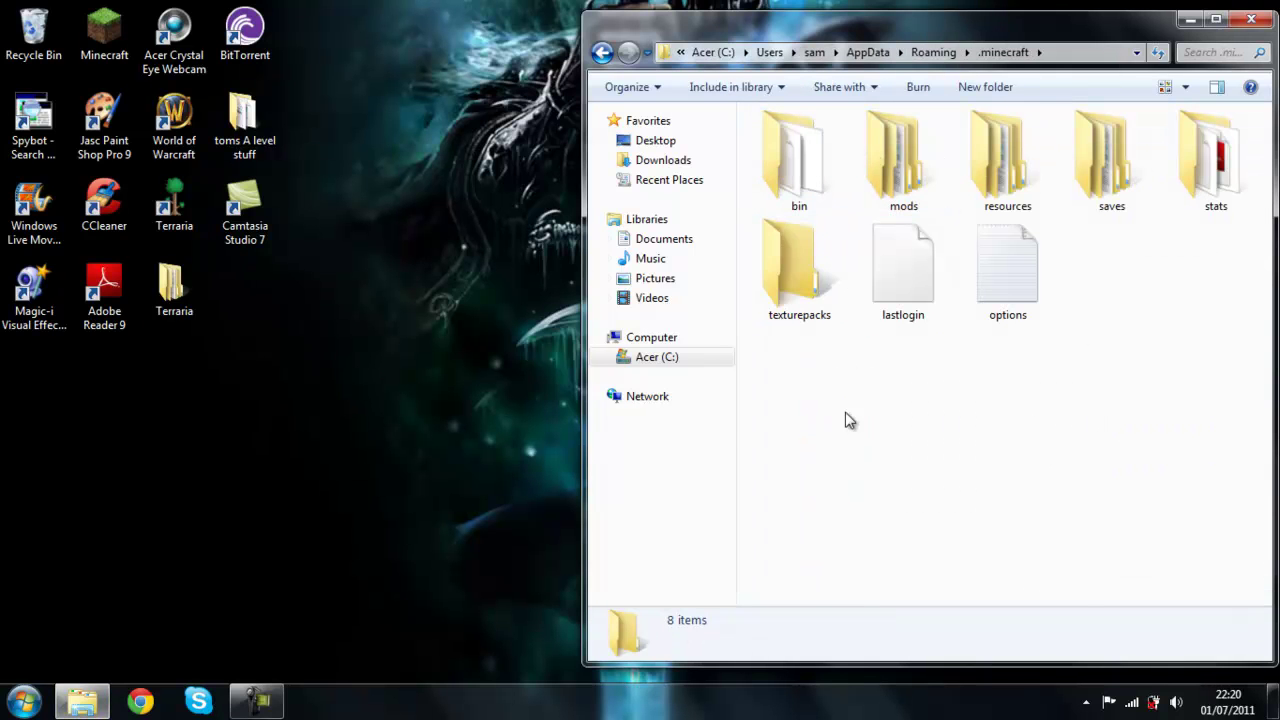
pyautogui.moveTo(770, 405); pyautogui.dragTo(1118, 410)
pyautogui.moveTo(1078, 12); pyautogui.dragTo(926, 12)
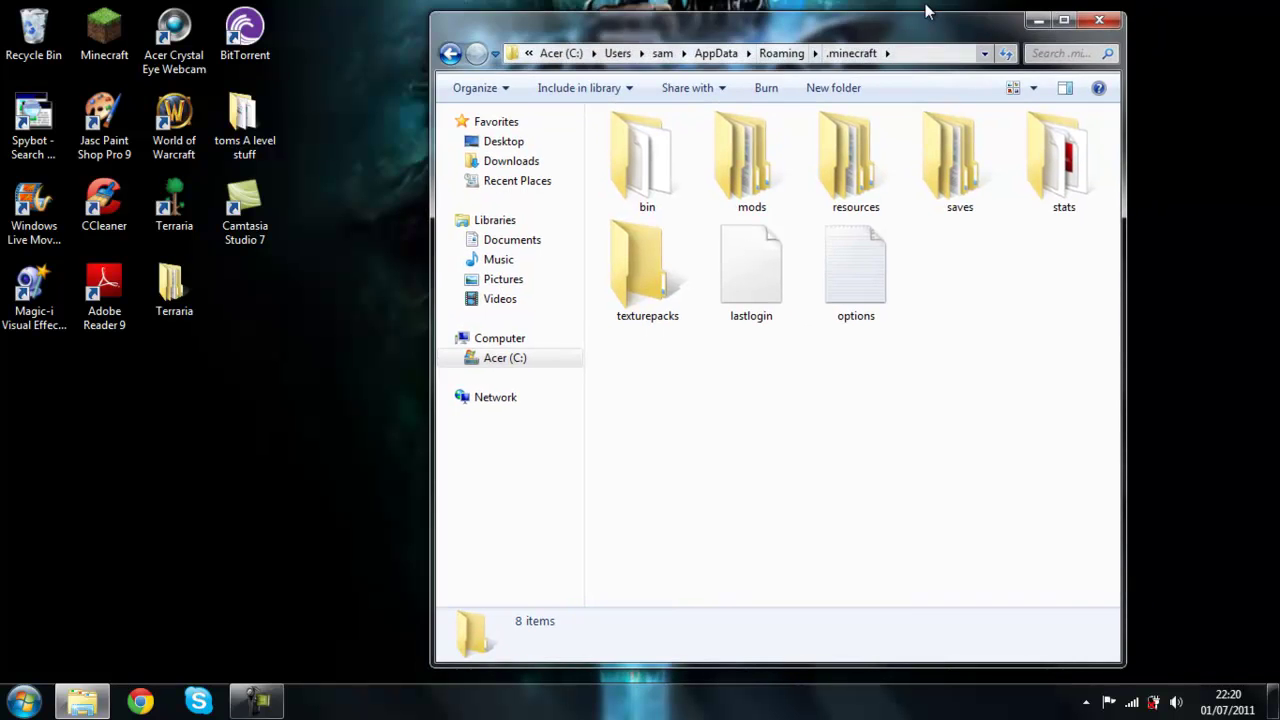
pyautogui.click(1064, 20)
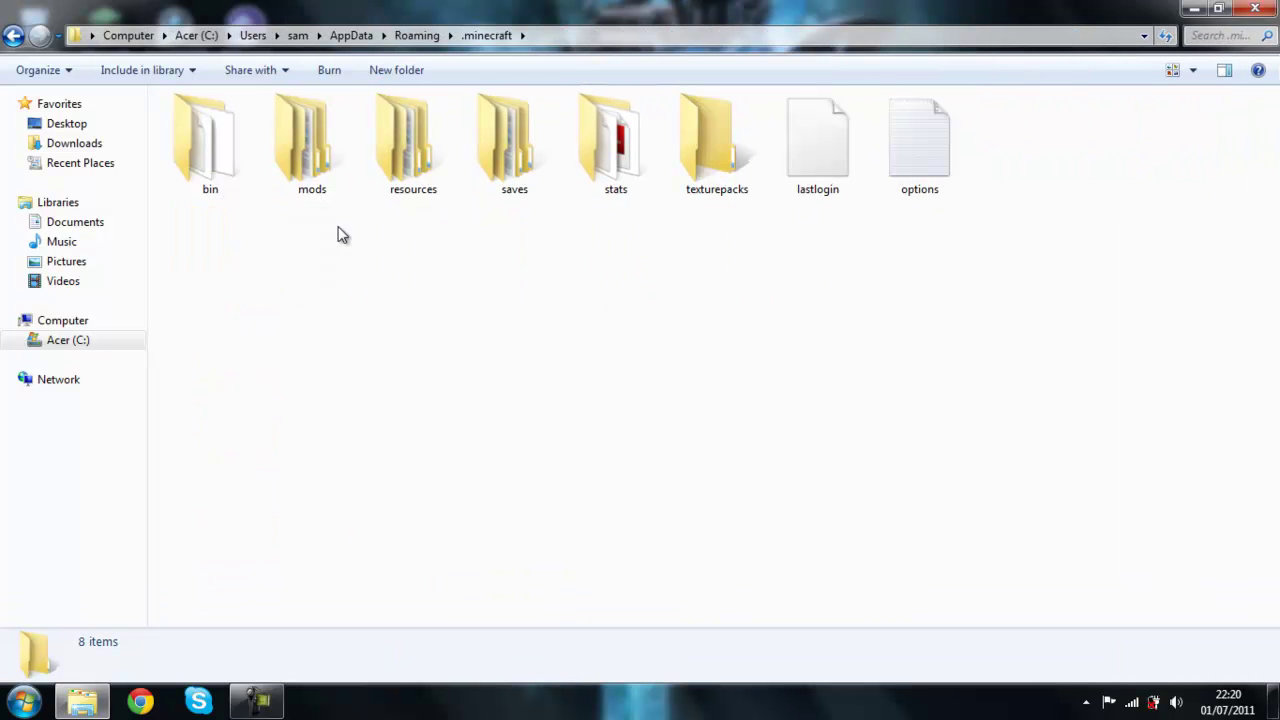
# Step: Open the config file from mods > zombe in a maximized Notepad window
pyautogui.doubleClick(303, 175)
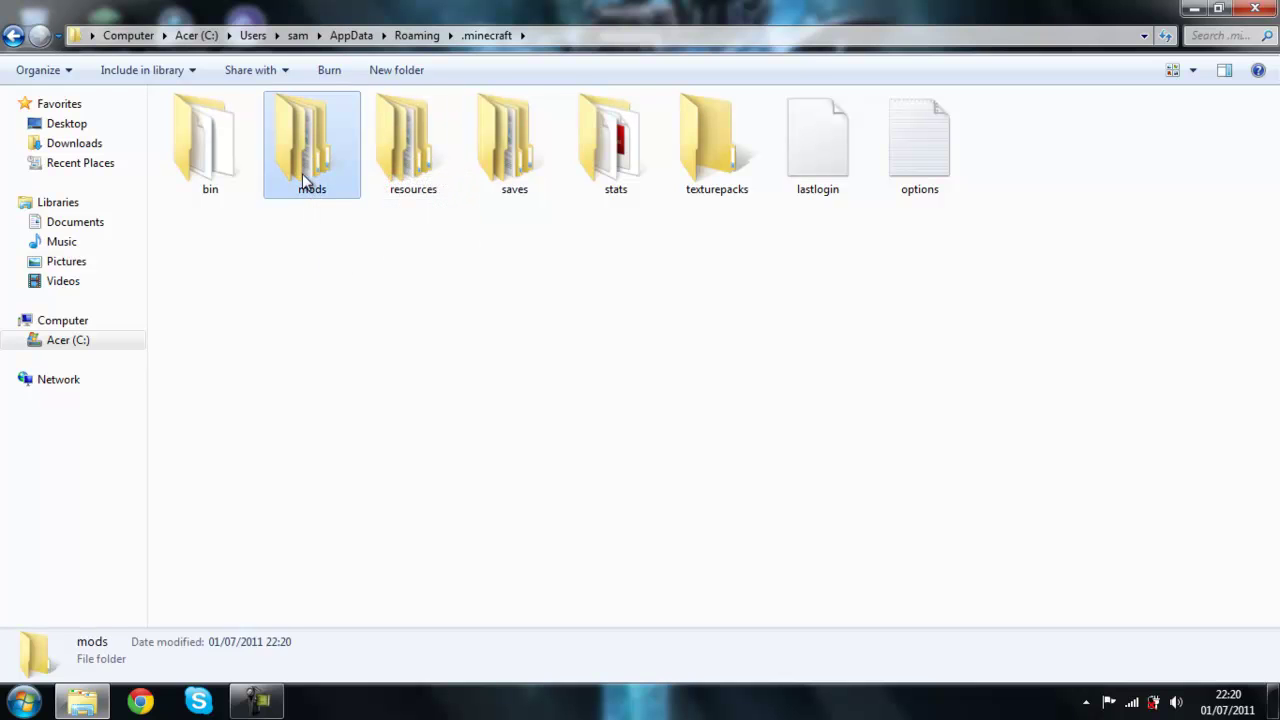
pyautogui.doubleClick(251, 127)
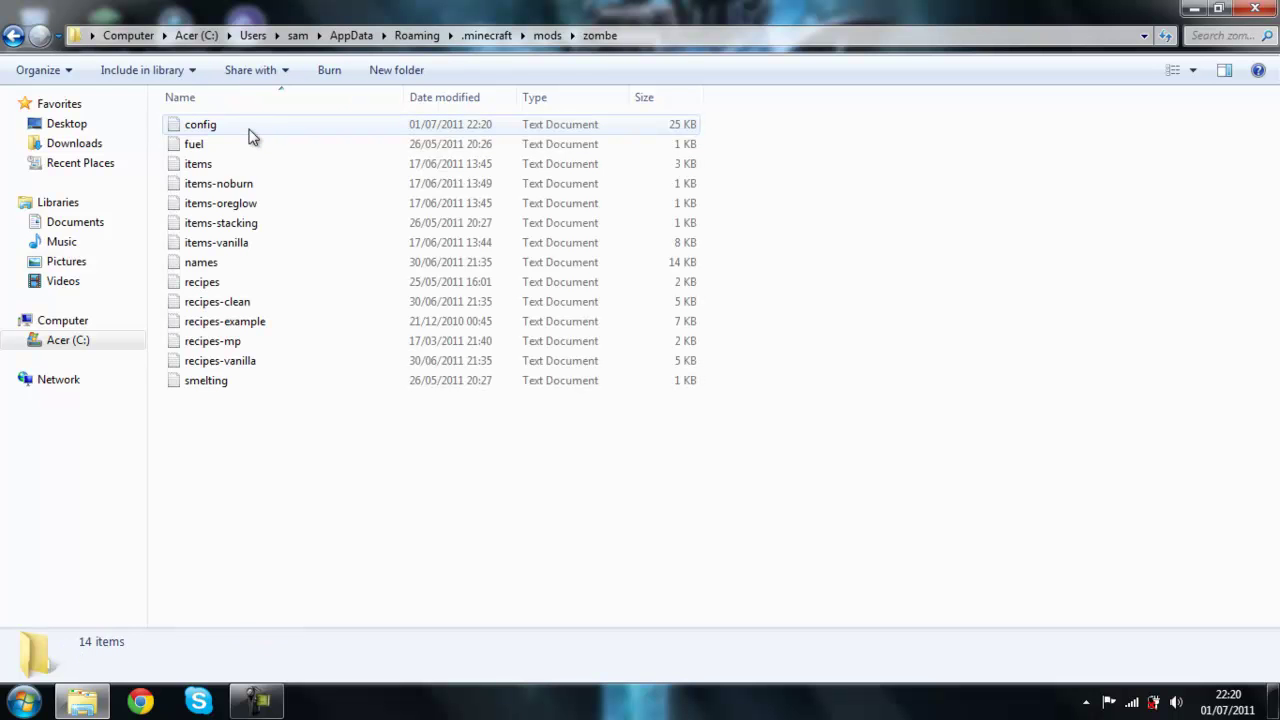
pyautogui.doubleClick(250, 128)
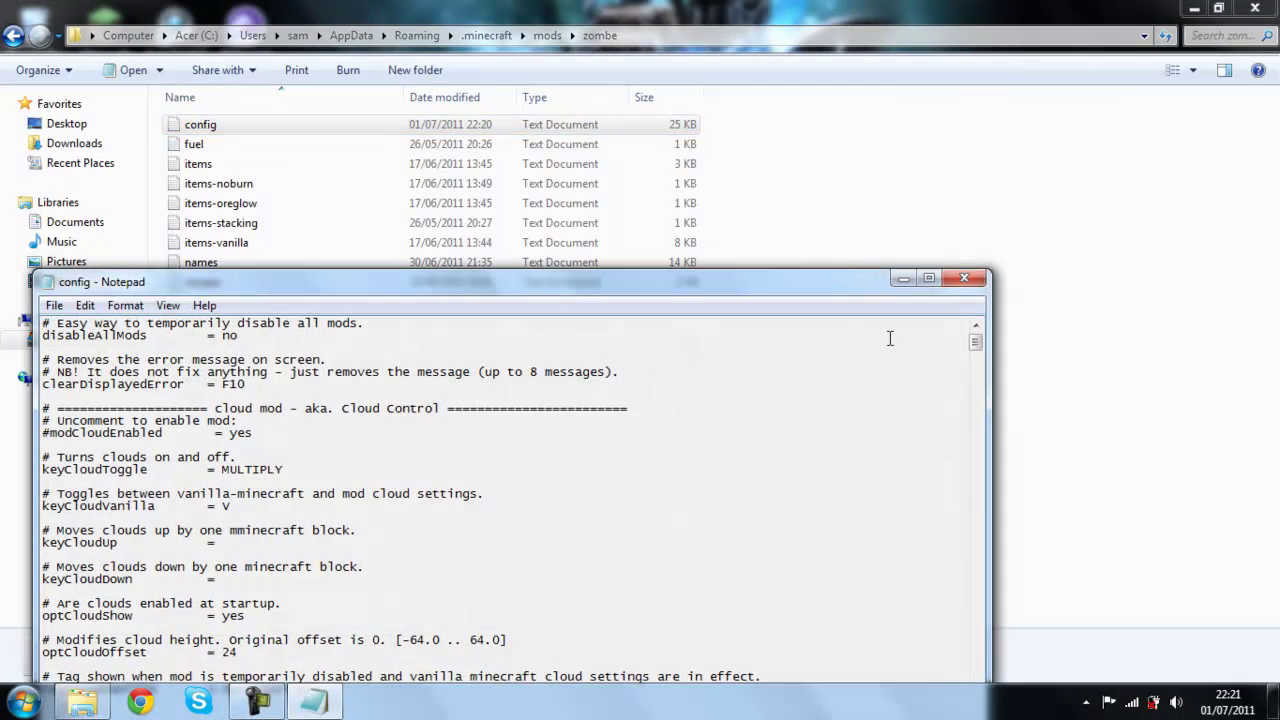
pyautogui.click(935, 280)
pyautogui.scroll(-20, 416, 388)
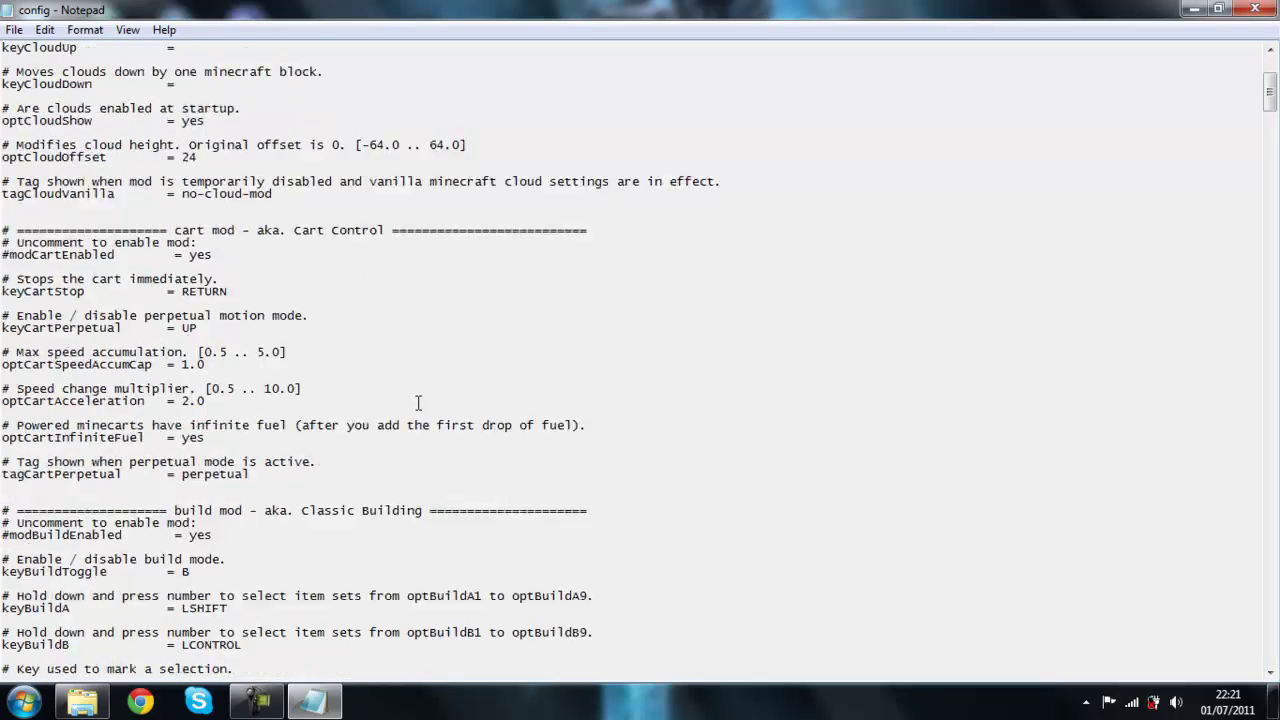
# Step: In the fly mod section, change optFlyRunSpeedMul from 1.5 to 9.0
pyautogui.scroll(-20, 416, 388)
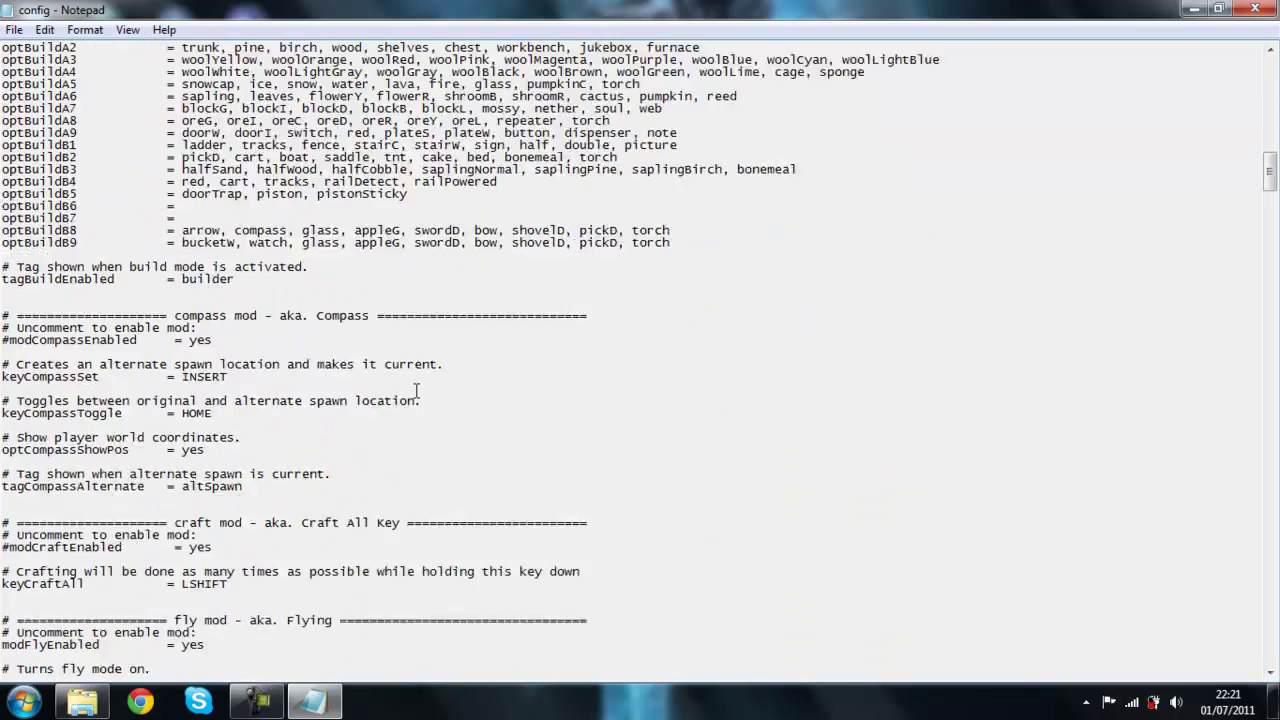
pyautogui.scroll(-6, 416, 390)
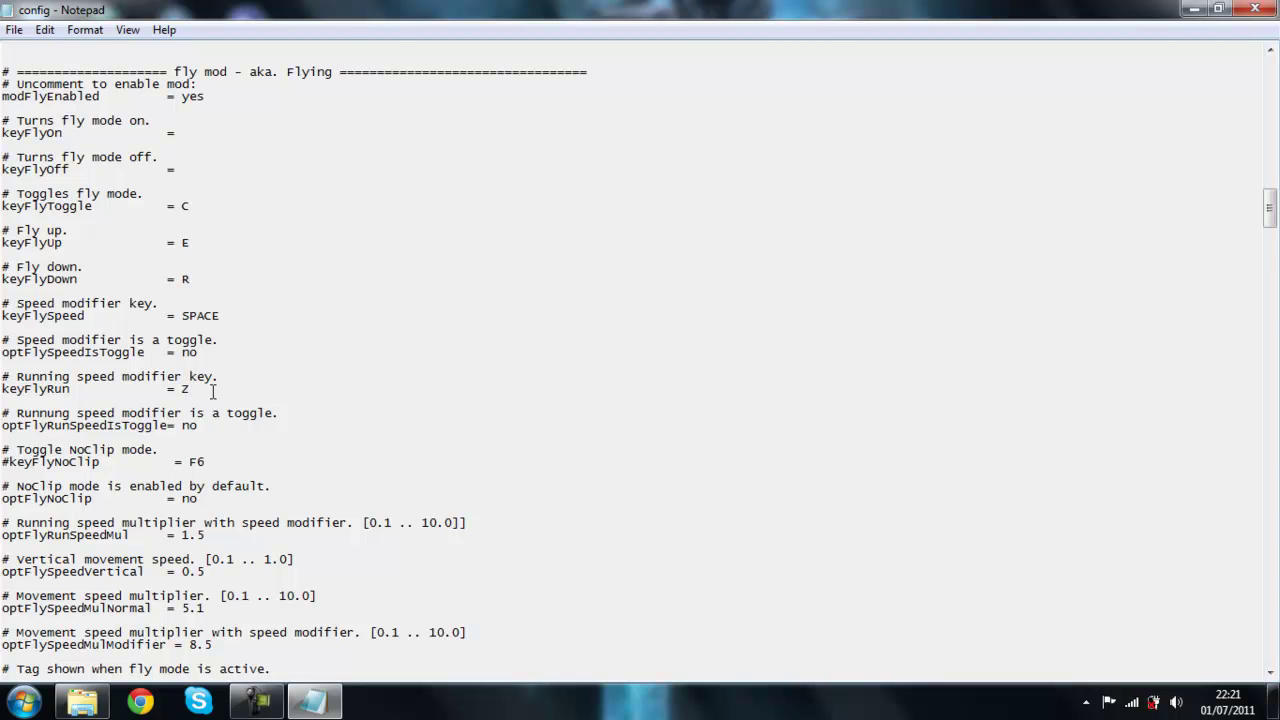
pyautogui.scroll(-4, 212, 440)
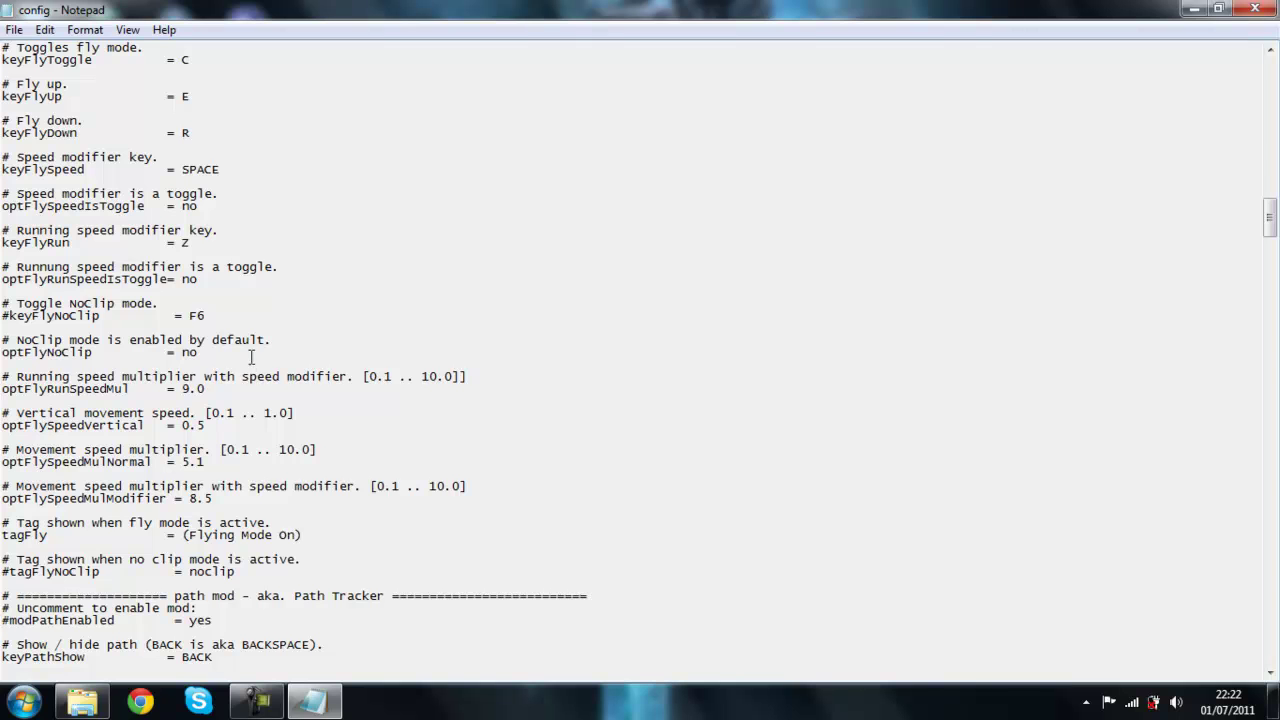
pyautogui.scroll(-1, 210, 560)
pyautogui.scroll(5, 368, 222)
pyautogui.scroll(-18, 368, 222)
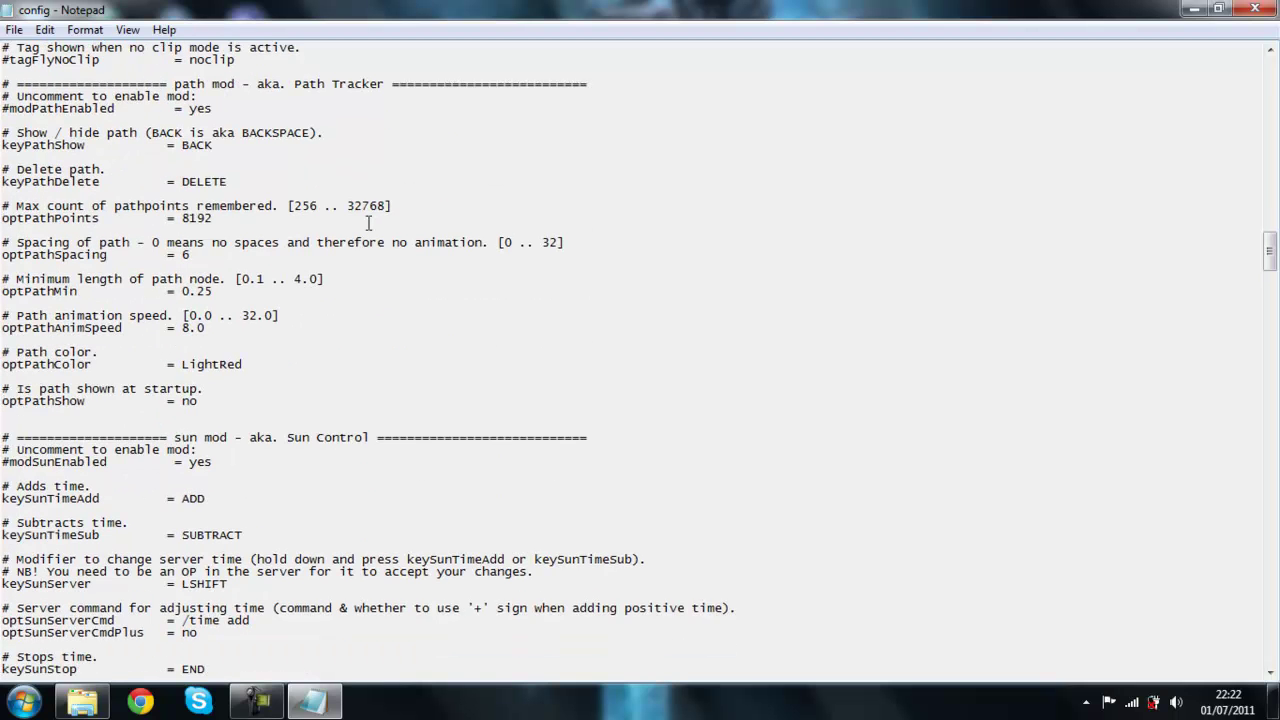
# Step: Uncomment modSunEnabled in the sun mod section and save config.txt when closing Notepad
pyautogui.scroll(-8, 368, 222)
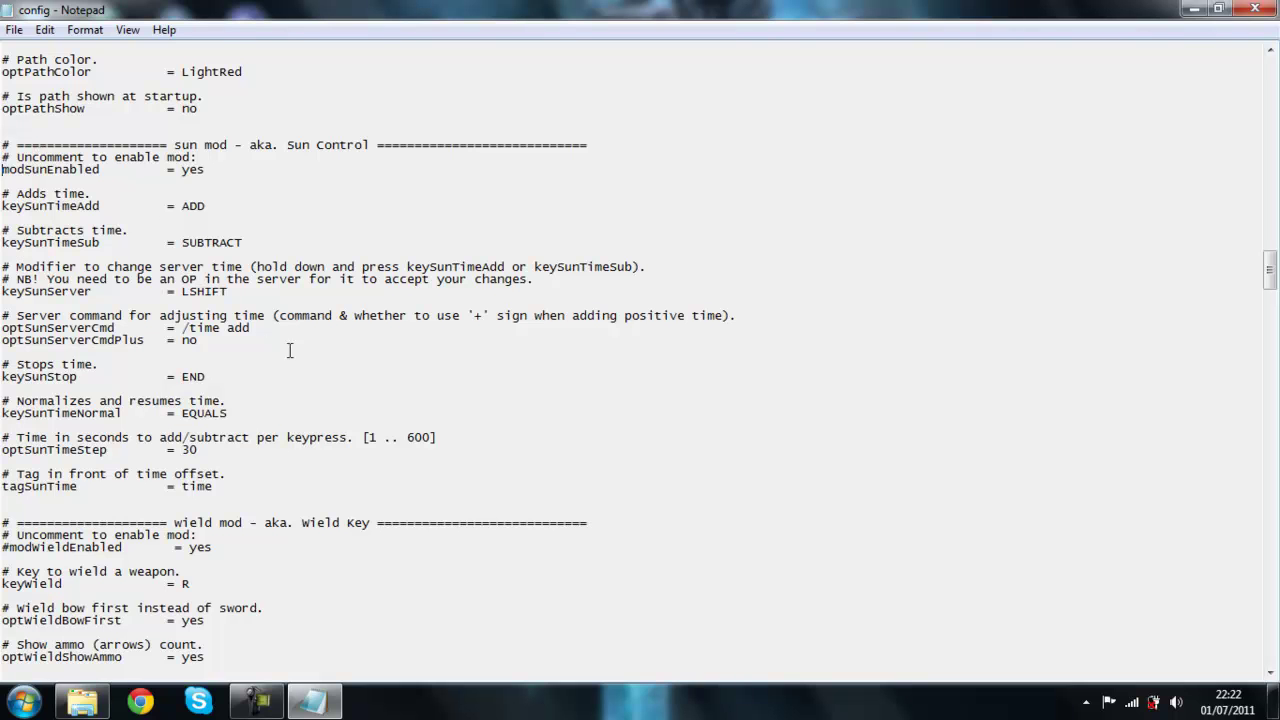
pyautogui.click(1256, 10)
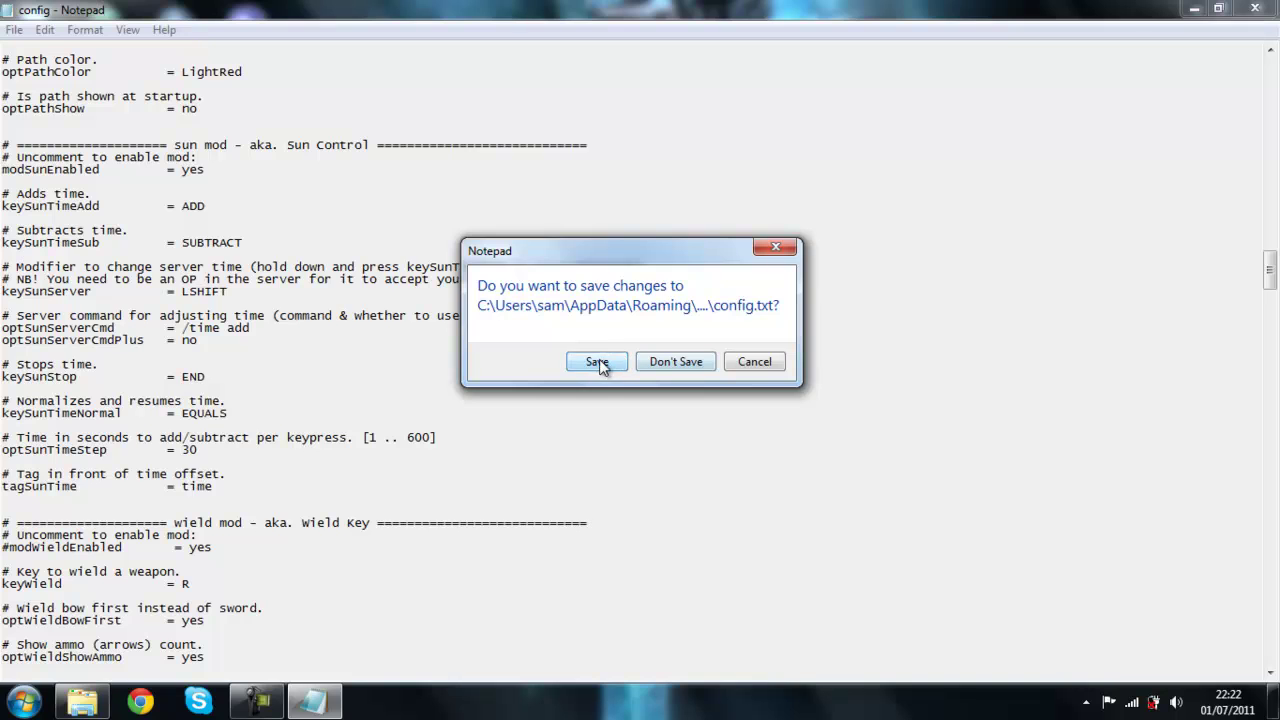
pyautogui.click(597, 362)
# Step: Close Explorer, start the Minecraft launcher and log in
pyautogui.click(1266, 11)
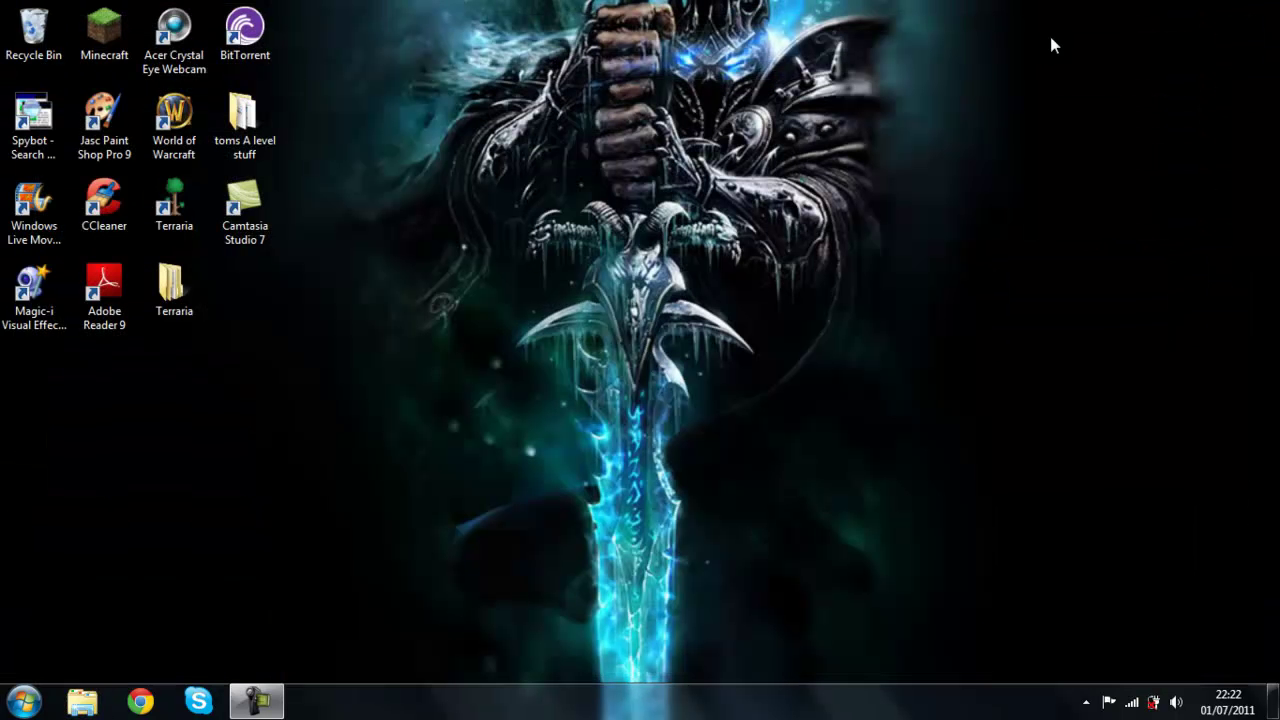
pyautogui.click(123, 55)
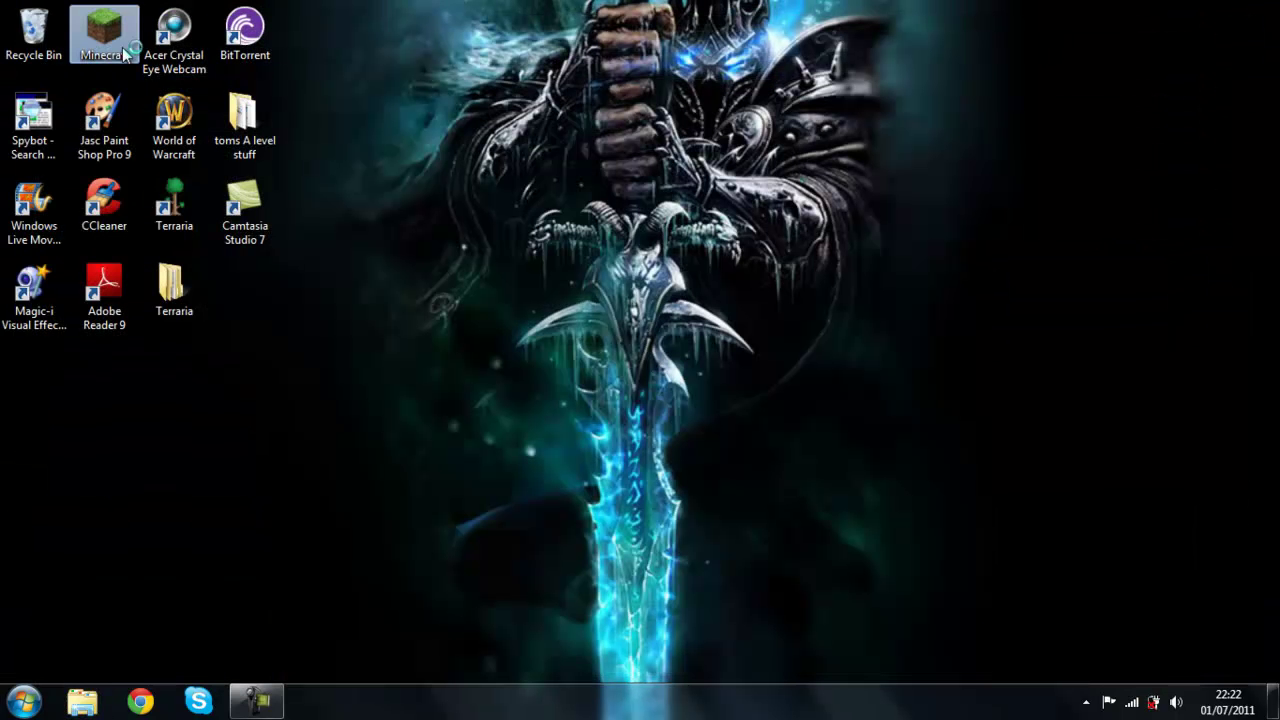
pyautogui.click(456, 113)
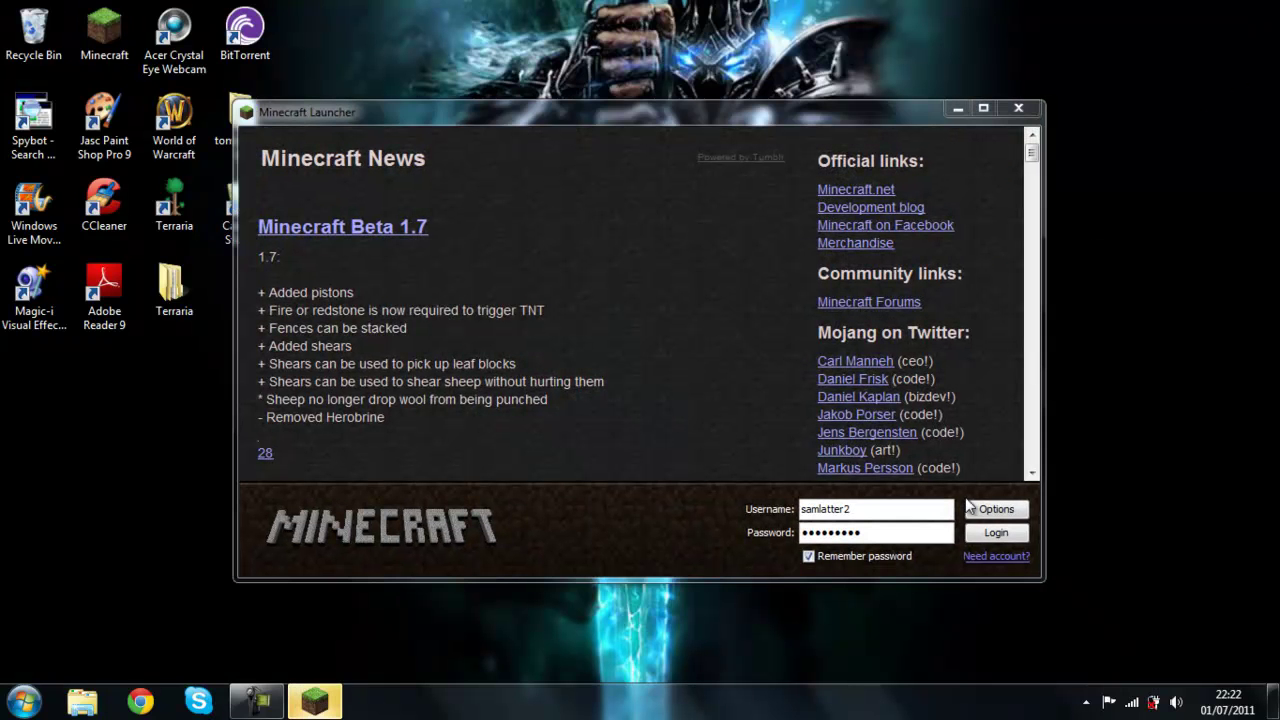
pyautogui.click(996, 533)
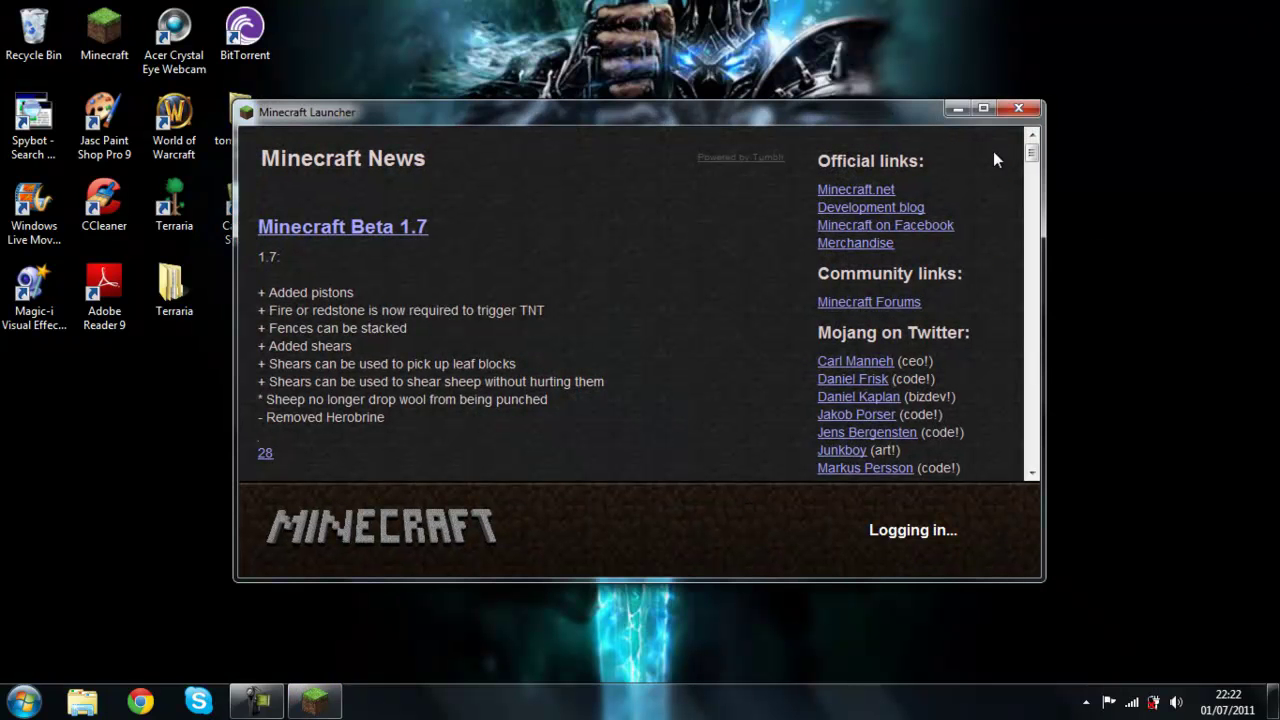
pyautogui.doubleClick(912, 116)
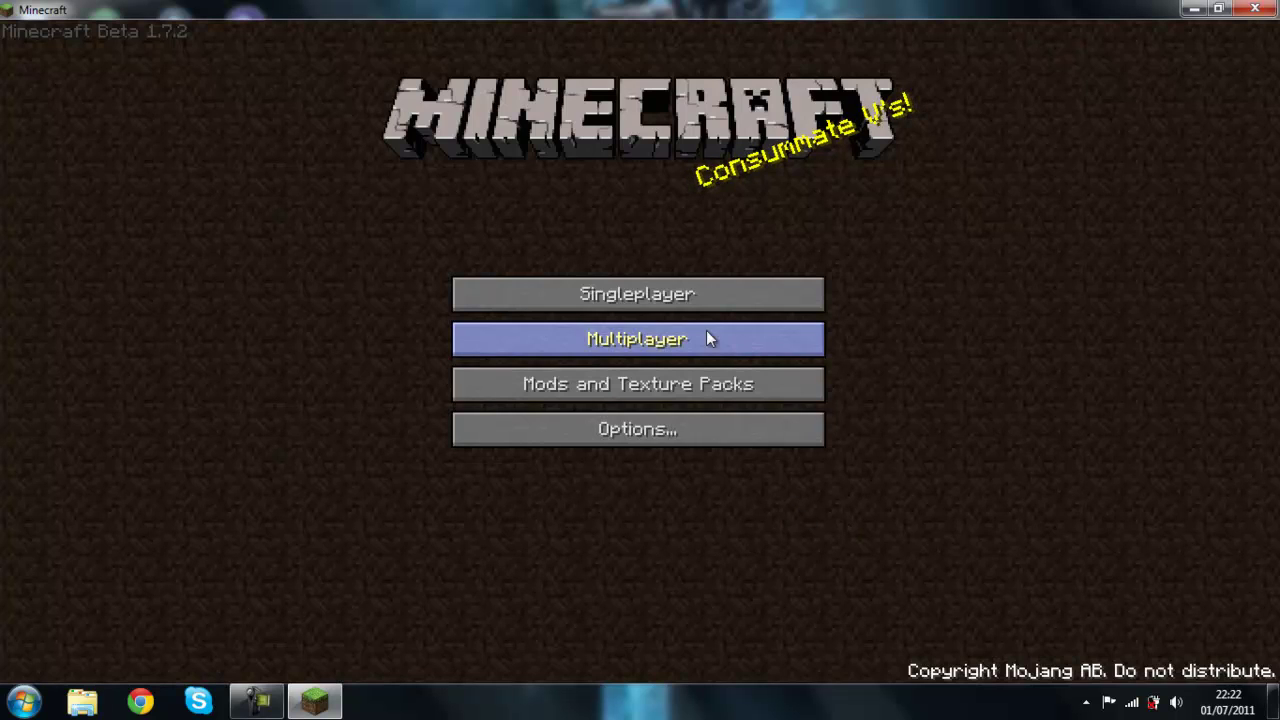
# Step: Load the Zombe singleplayer world
pyautogui.click(690, 345)
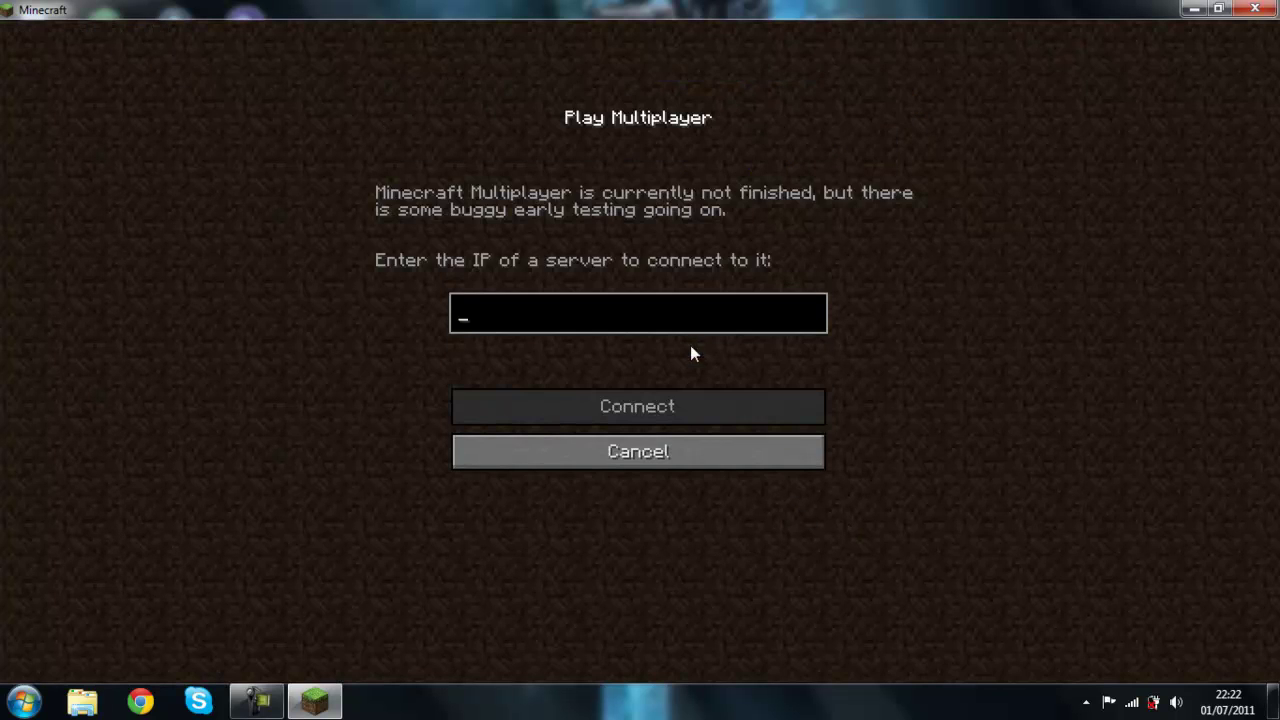
pyautogui.click(672, 450)
pyautogui.click(666, 298)
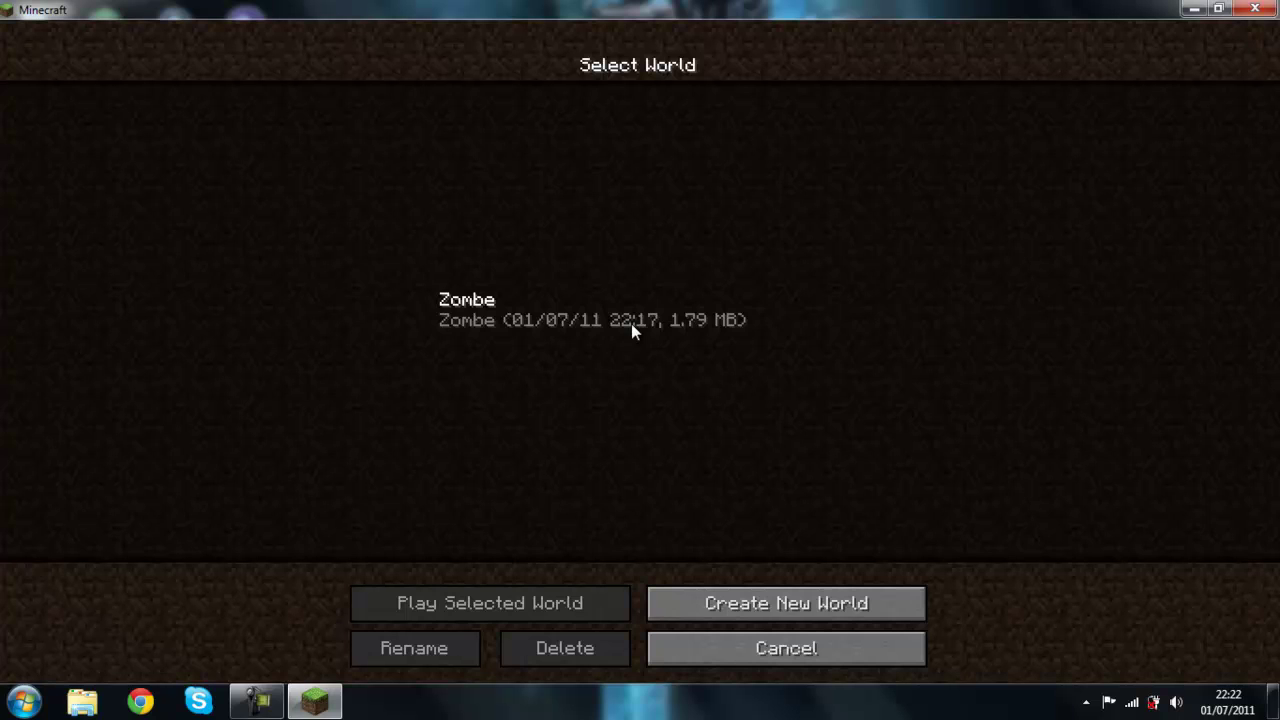
pyautogui.doubleClick(631, 323)
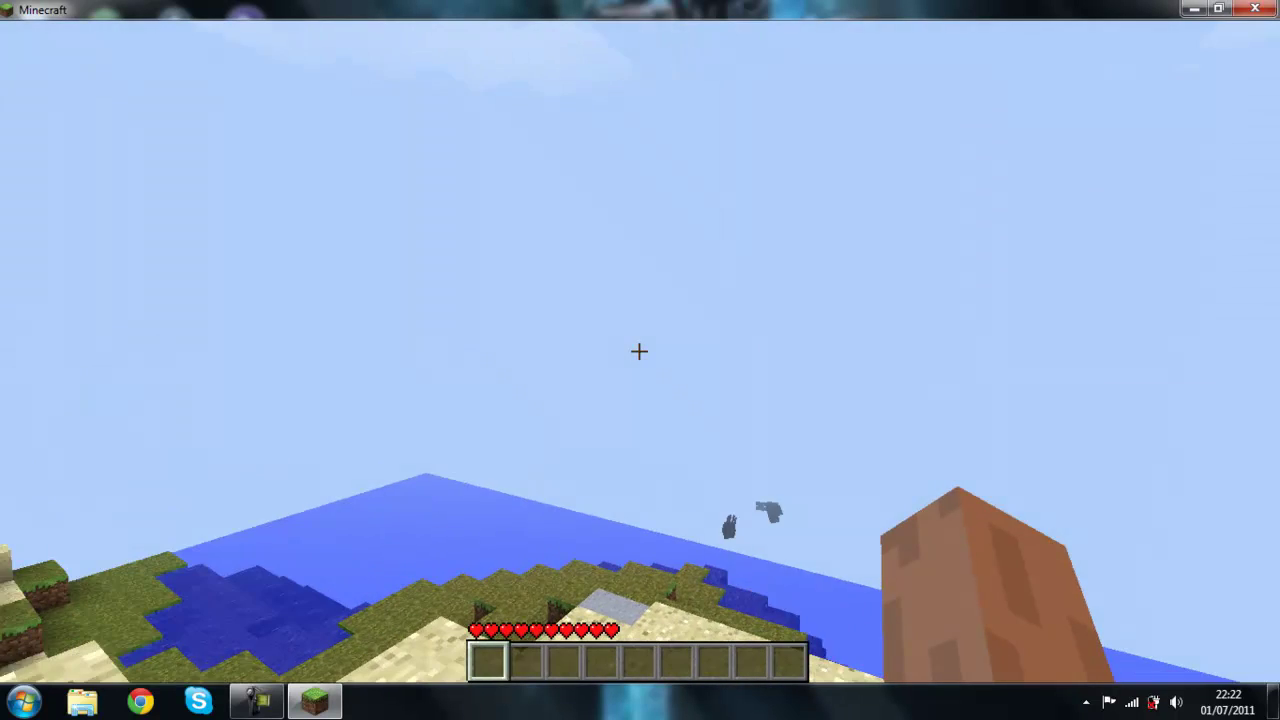
# Step: Switch on Zombe flying mode and fly high over the shoreline toward the sand hills
pyautogui.press('f')
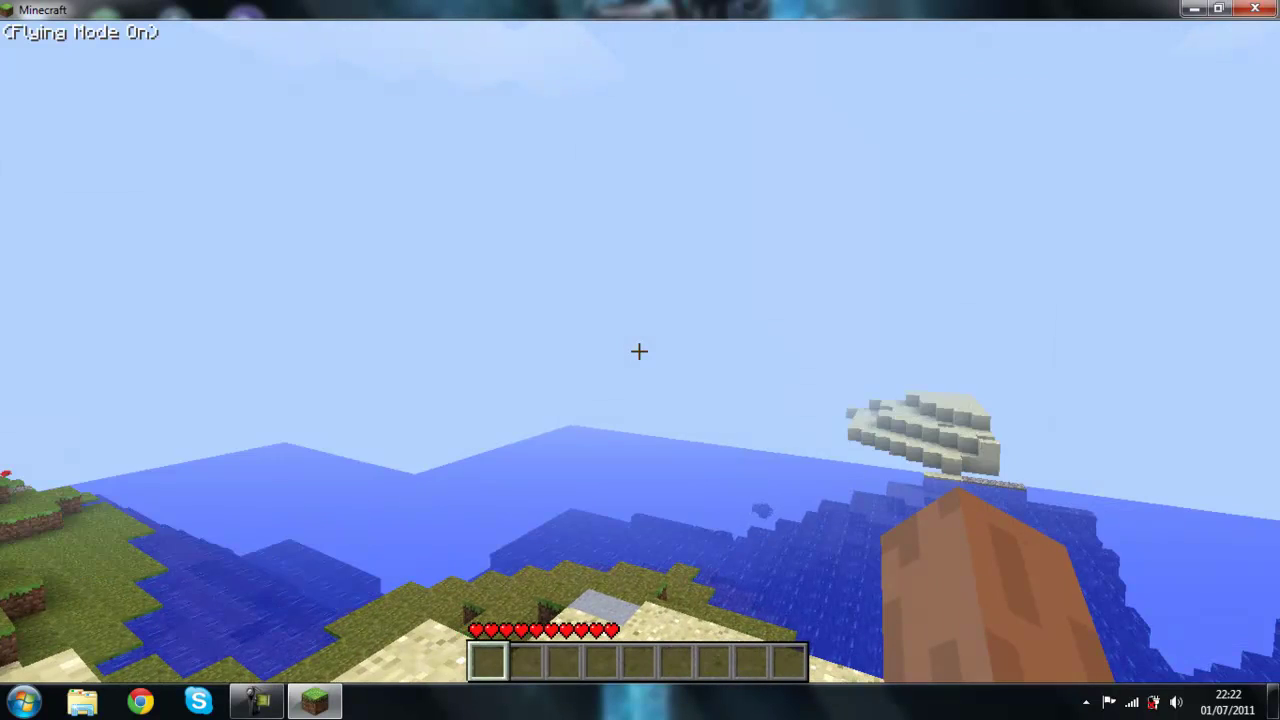
pyautogui.press('w')
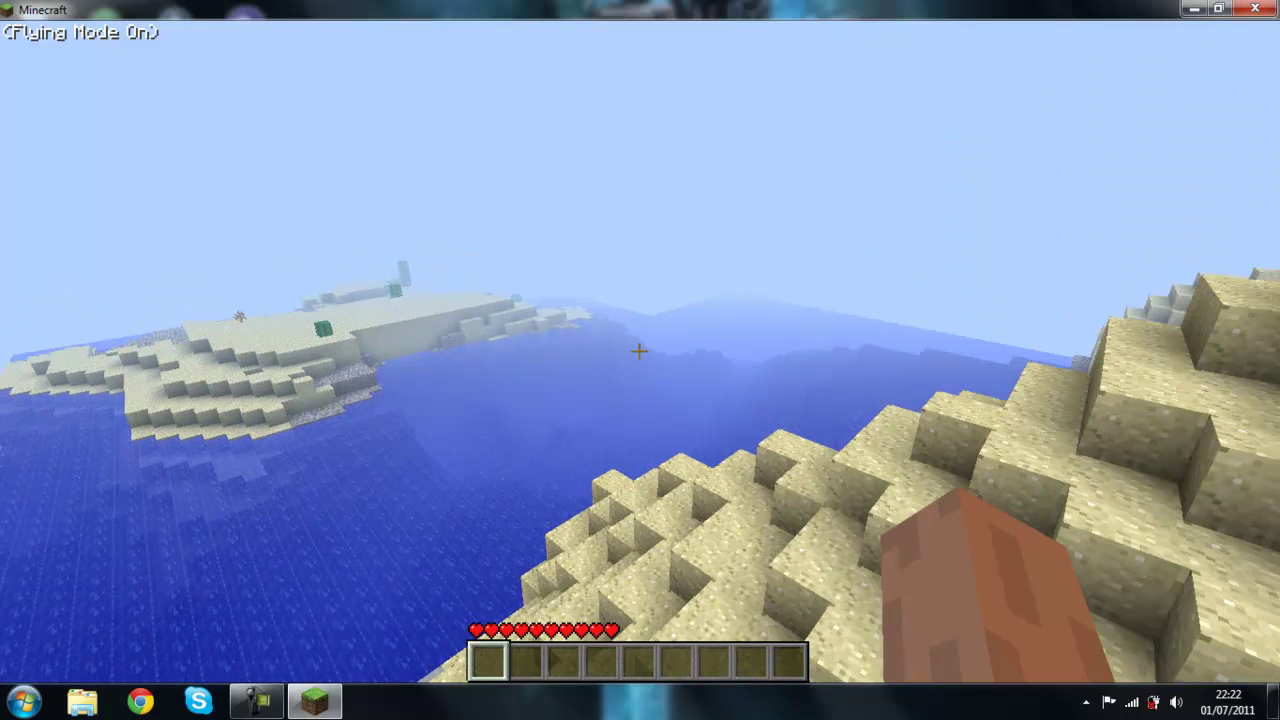
pyautogui.press('space')
# Step: Fly over the grassy hills, then come down onto the sand hill
pyautogui.press('w')
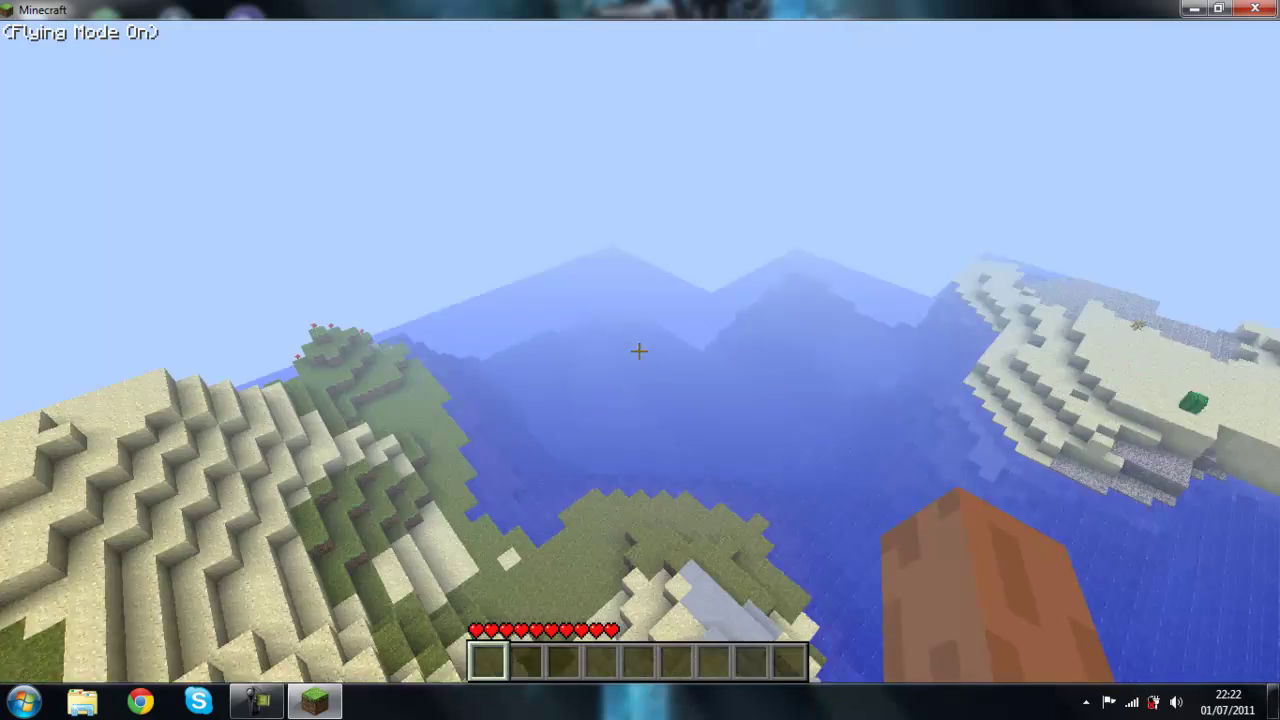
pyautogui.press('w')
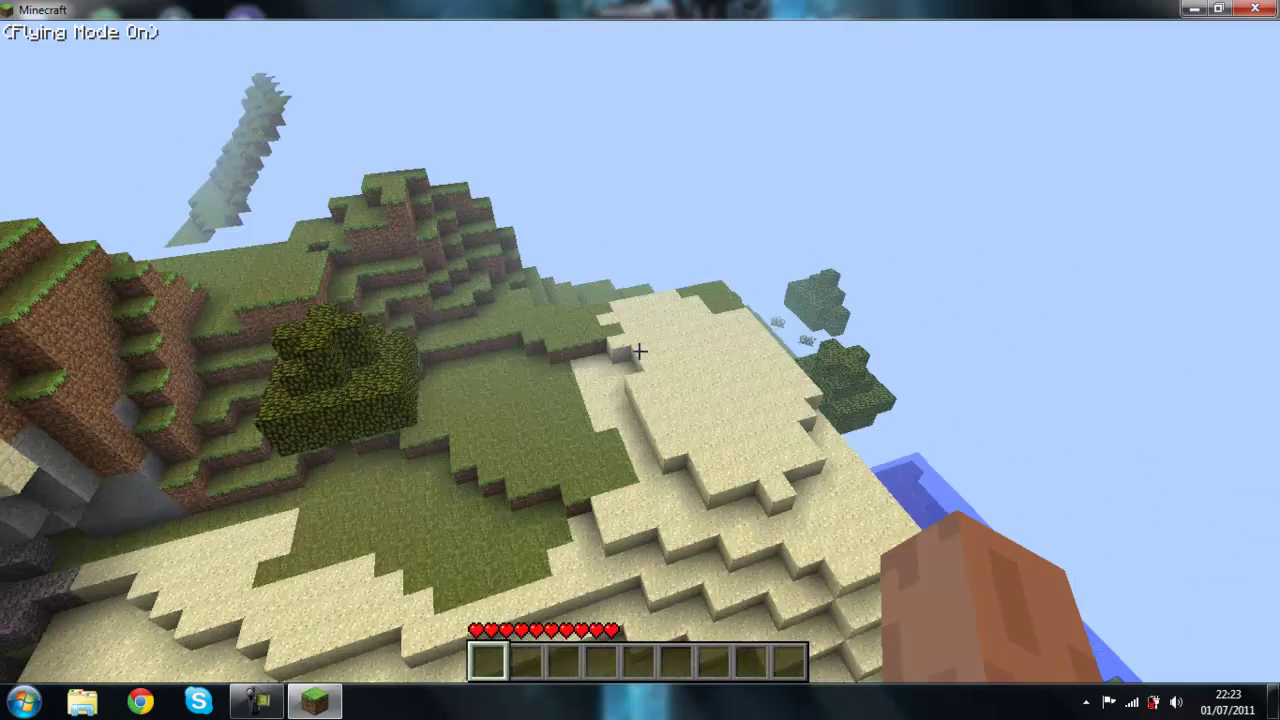
pyautogui.press('w')
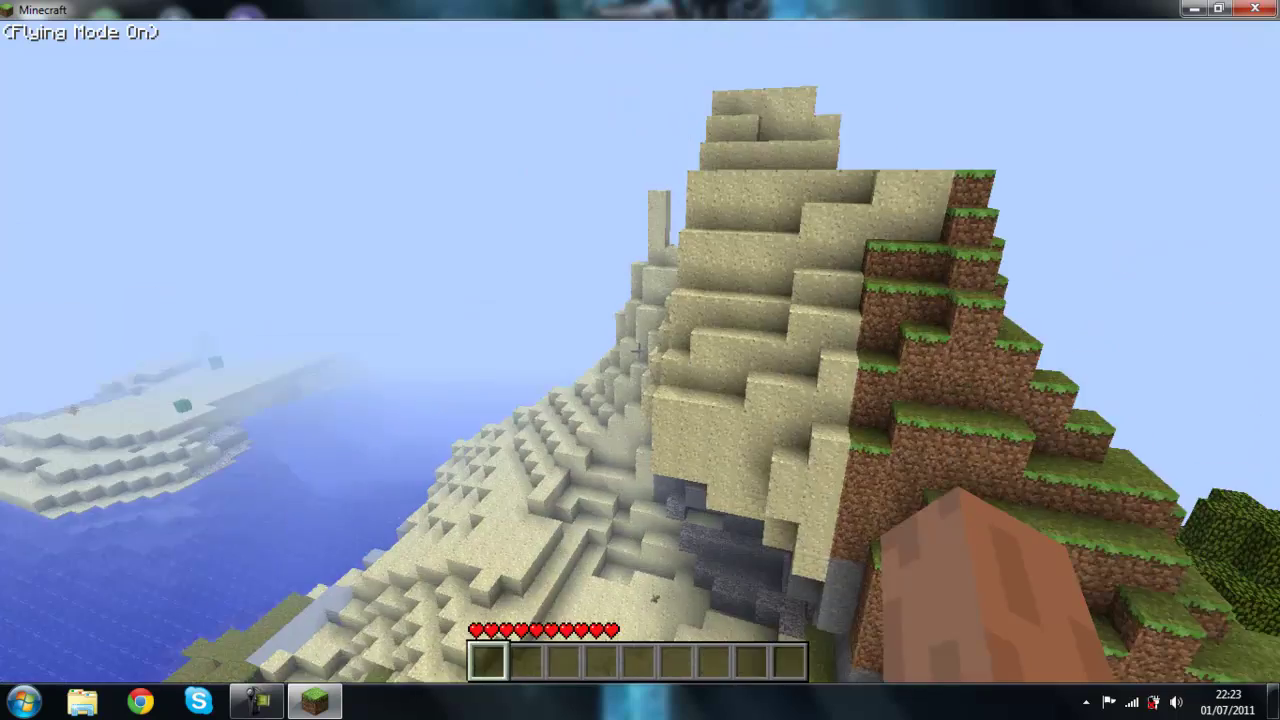
pyautogui.press('w')
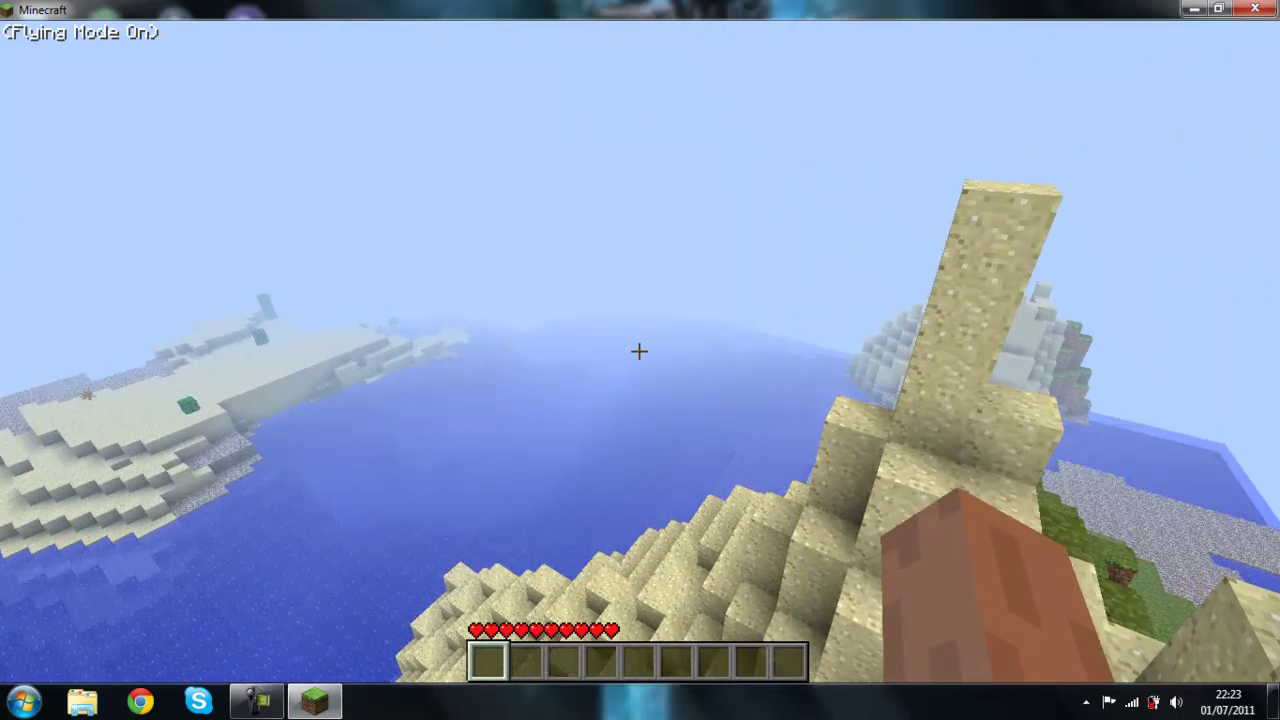
pyautogui.press('w')
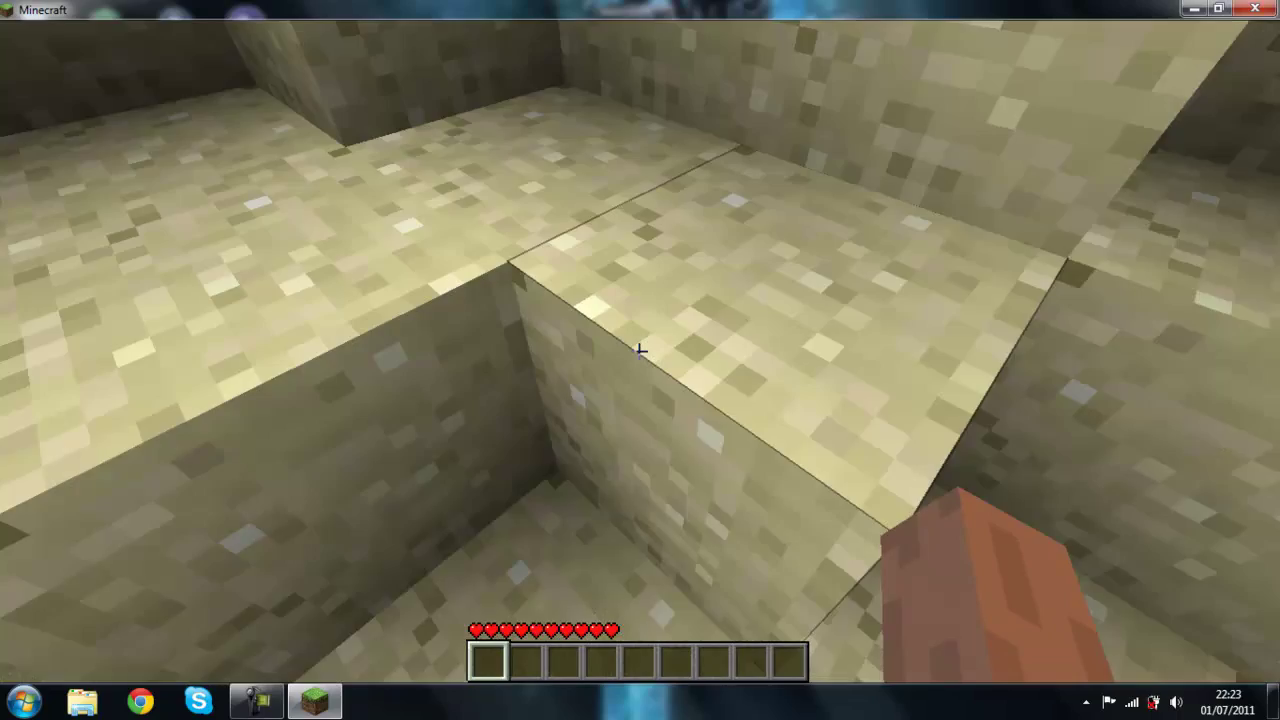
pyautogui.press('w')
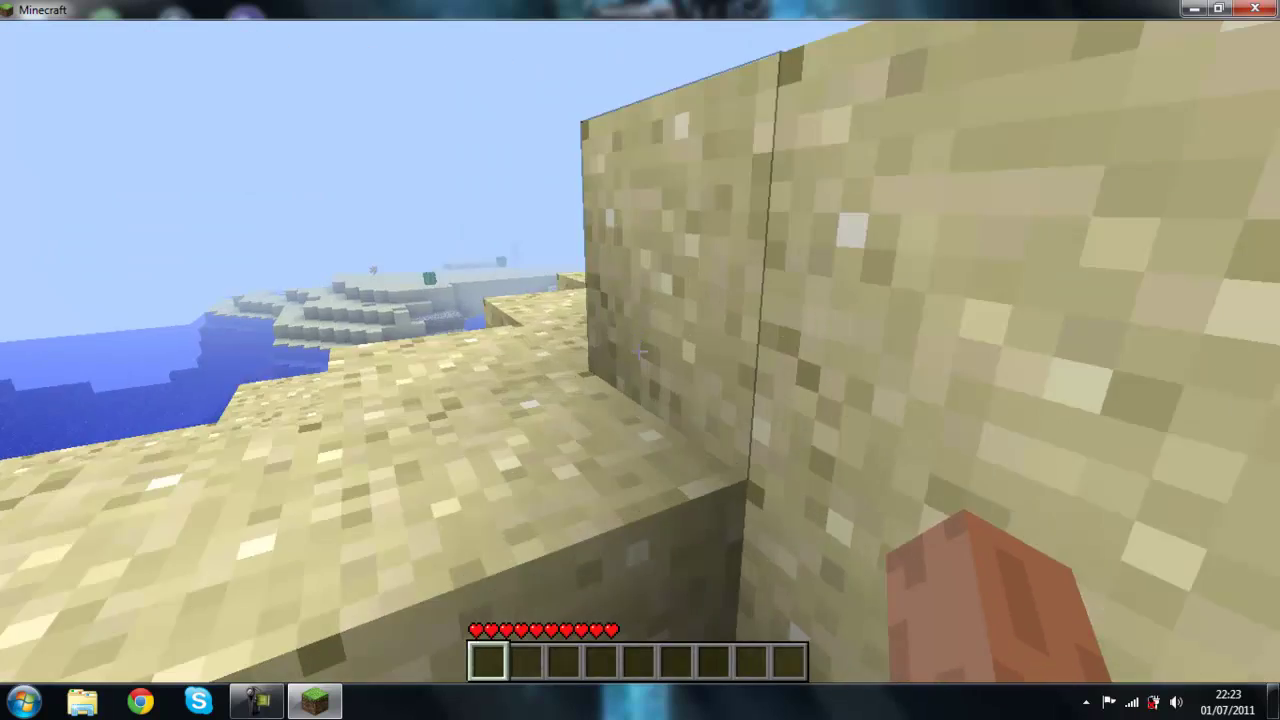
# Step: Walk down the sandy slope and along the narrow grass strip to face the sea
pyautogui.press('w')
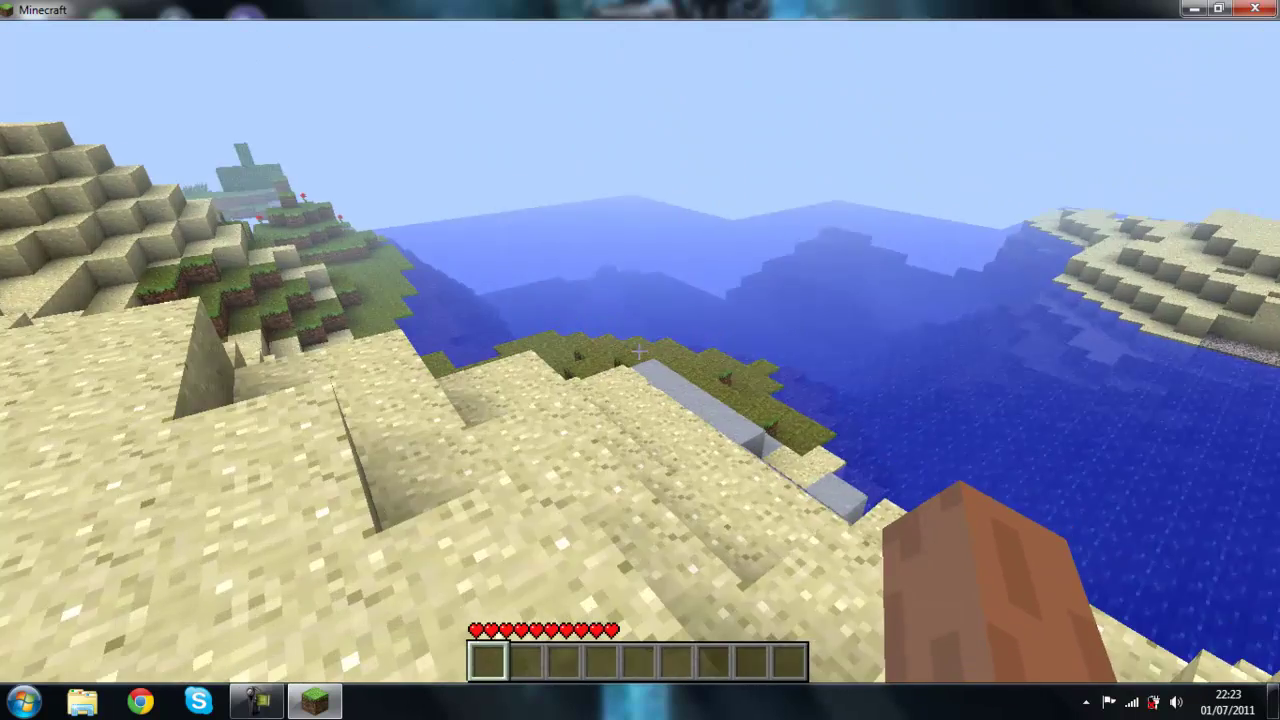
pyautogui.press('w')
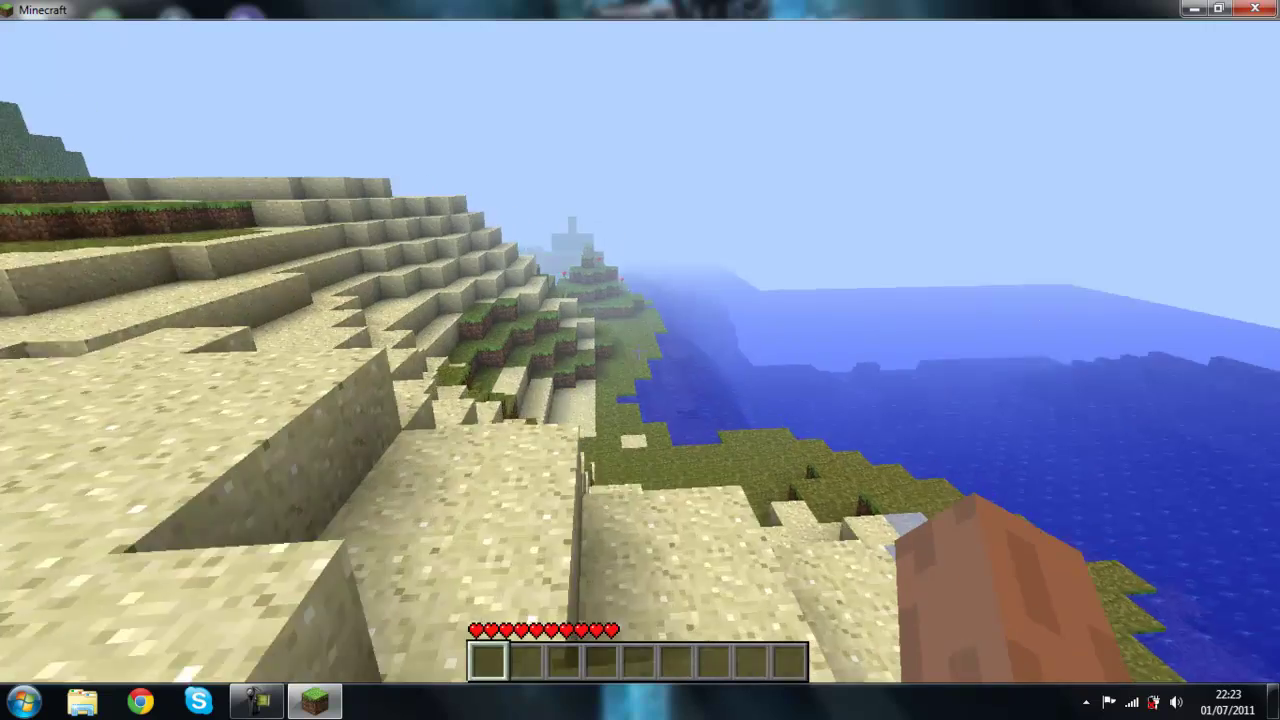
pyautogui.press('w')
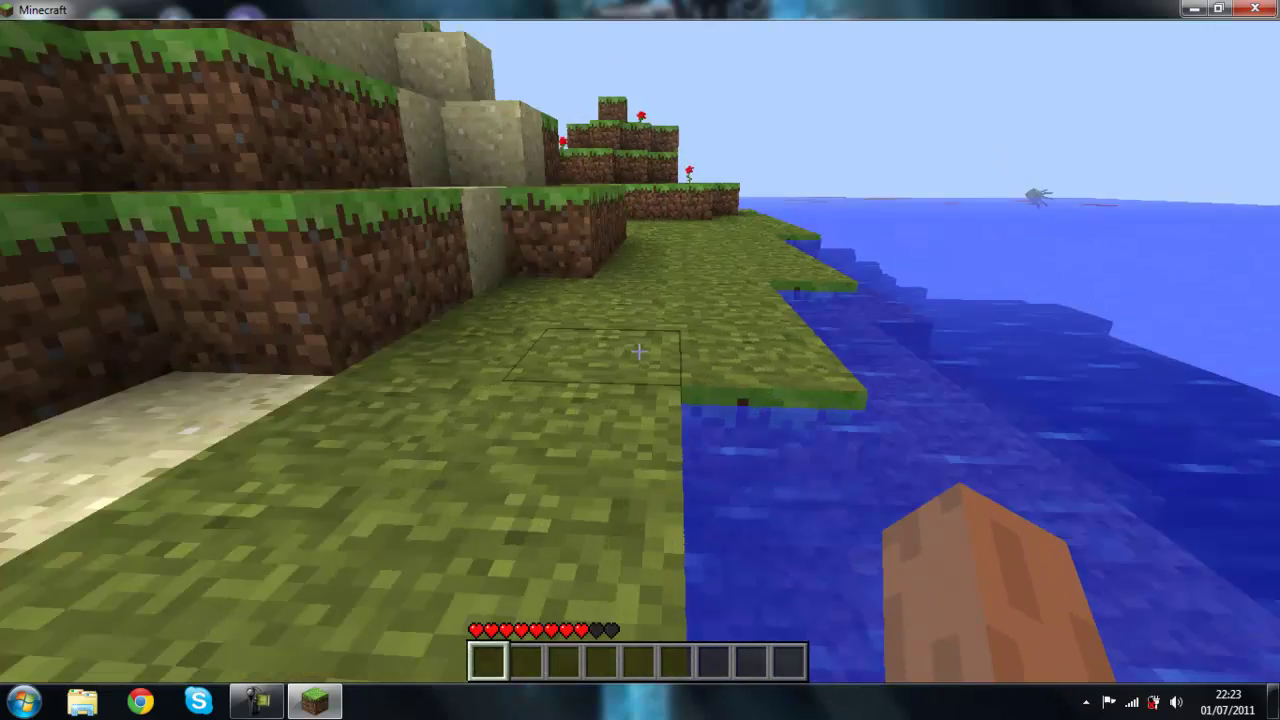
pyautogui.press('w')
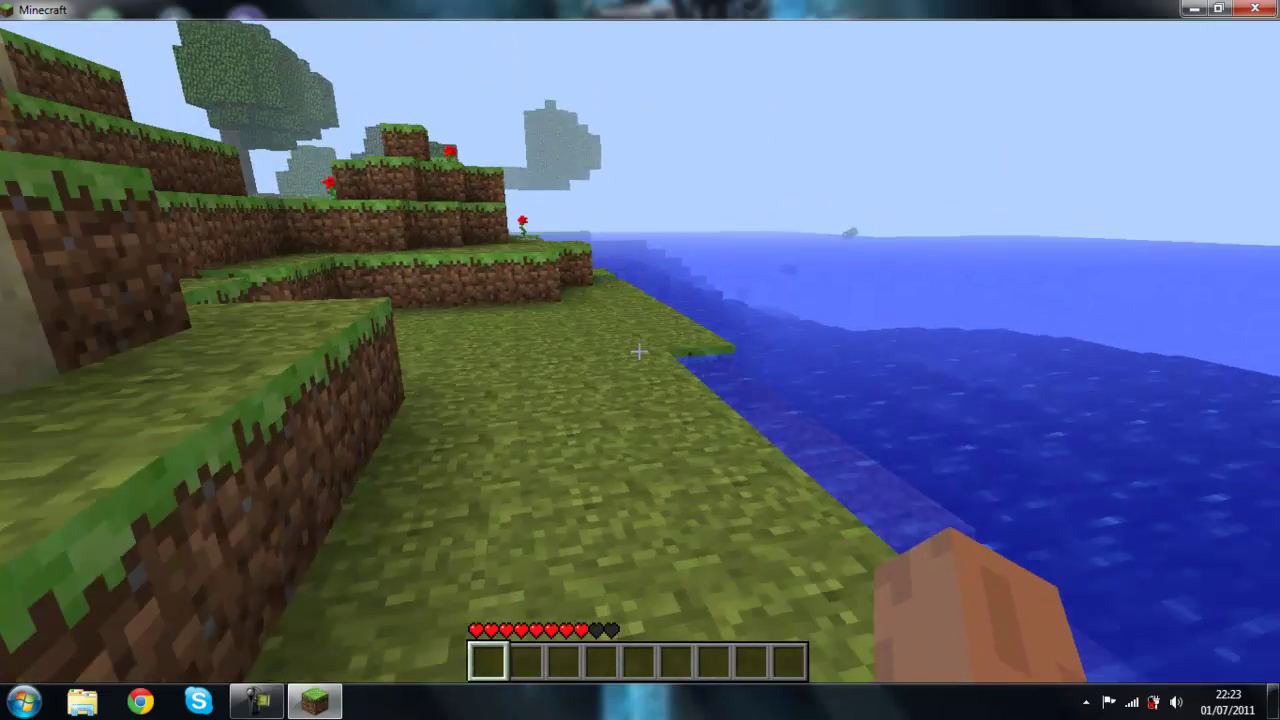
pyautogui.press('w')
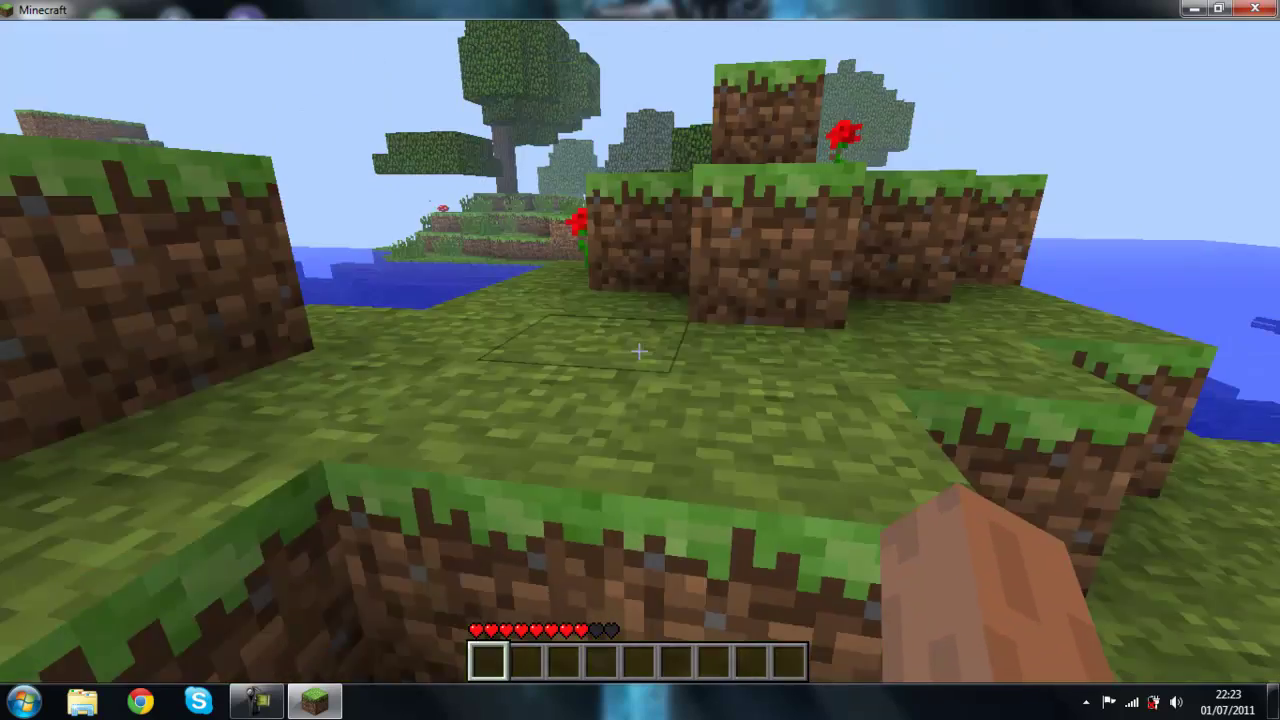
pyautogui.press('w')
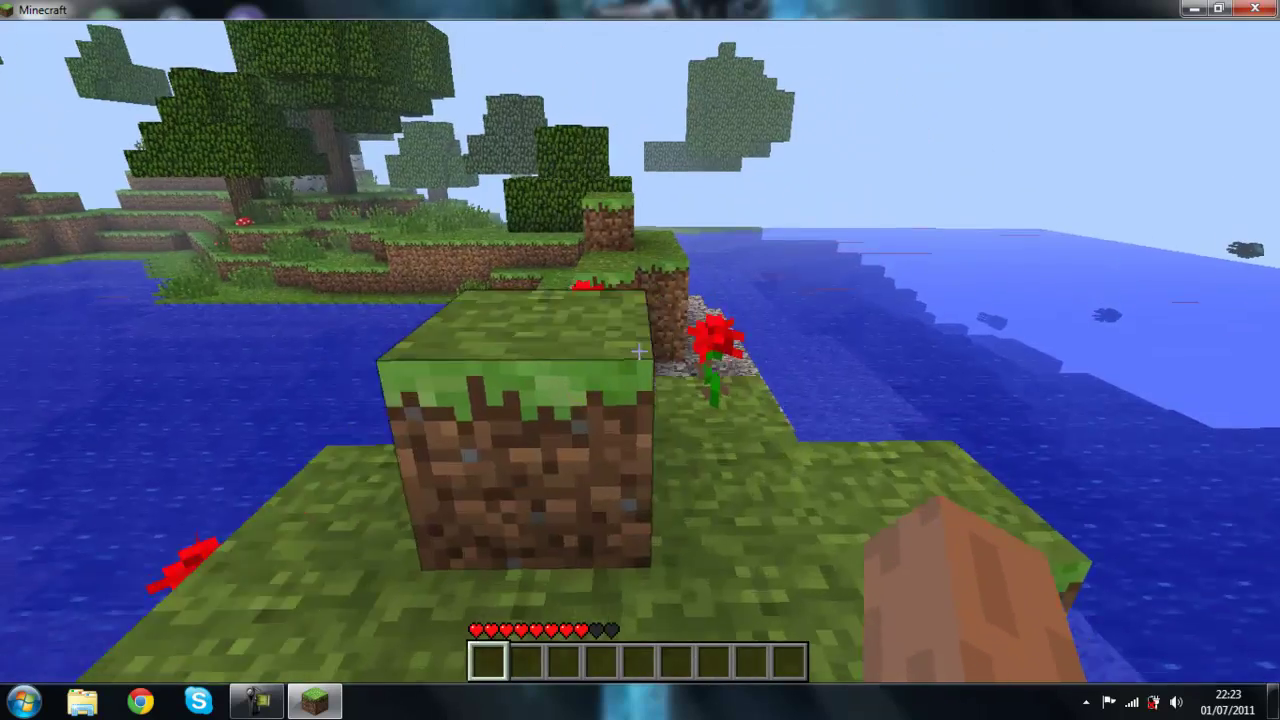
pyautogui.press('w')
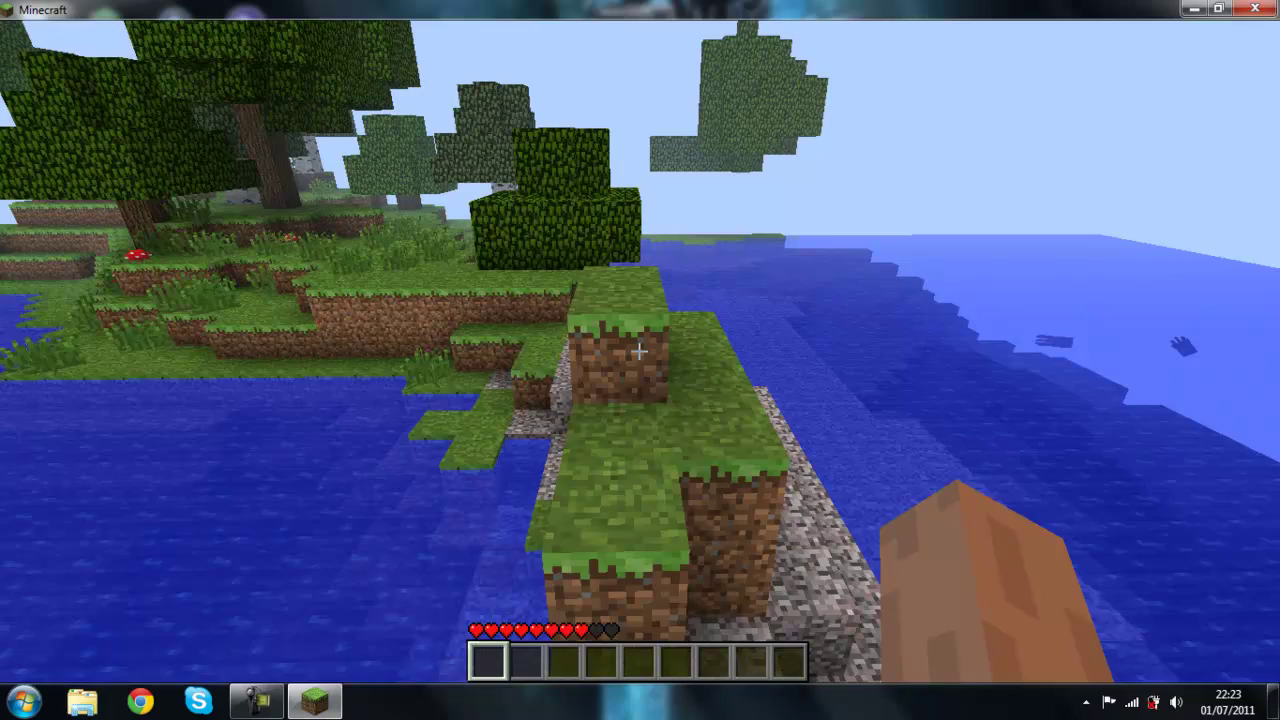
pyautogui.press('w')
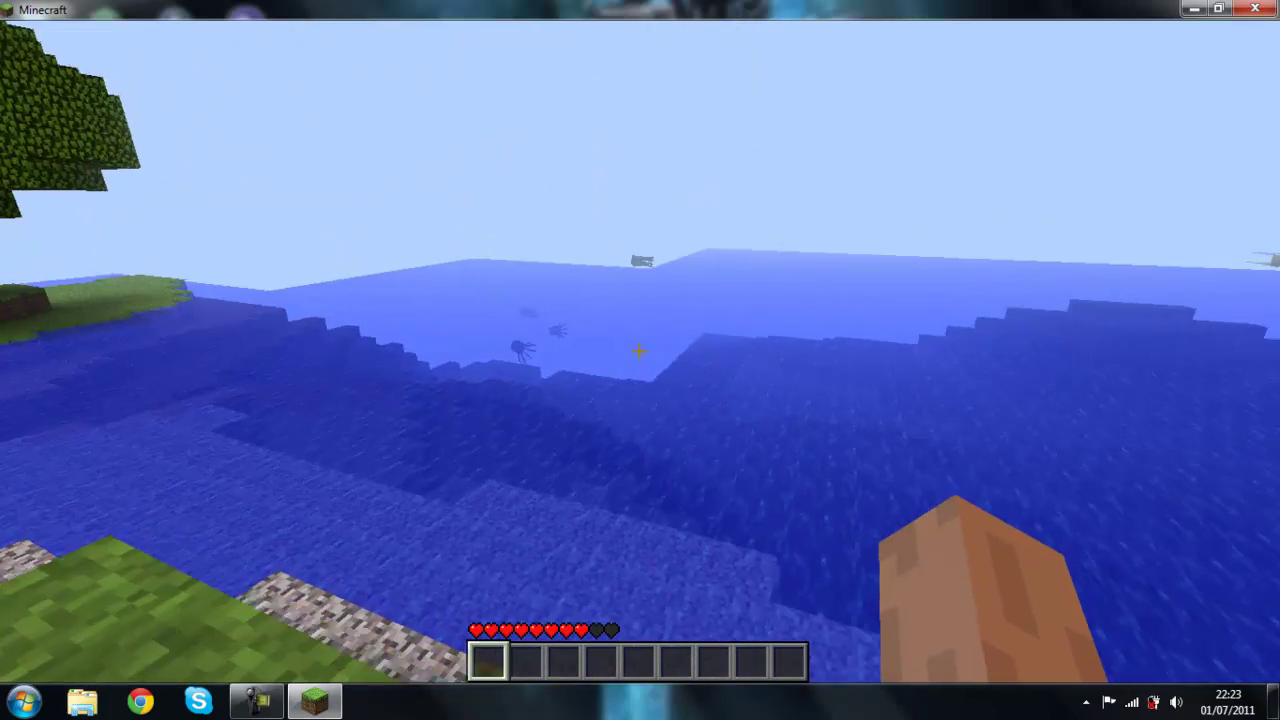
# Step: Swim across the sea and surface near the tree-lined shore
pyautogui.press('w')
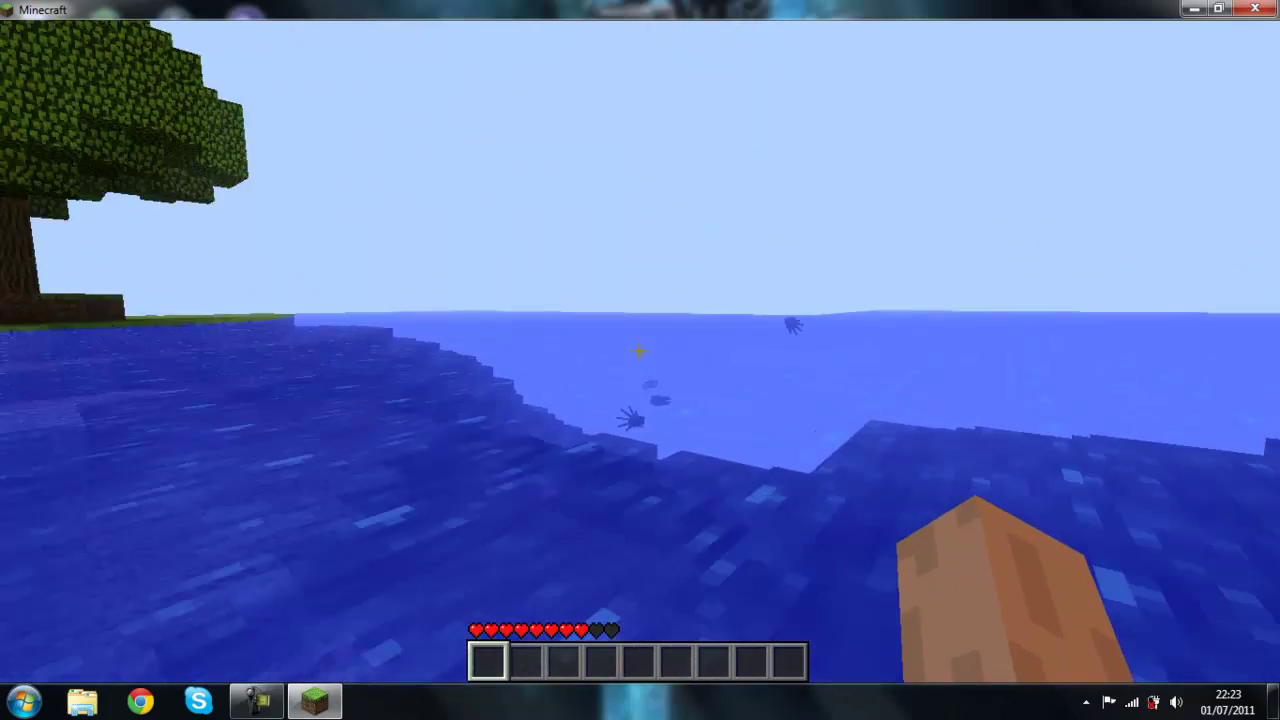
pyautogui.press('w')
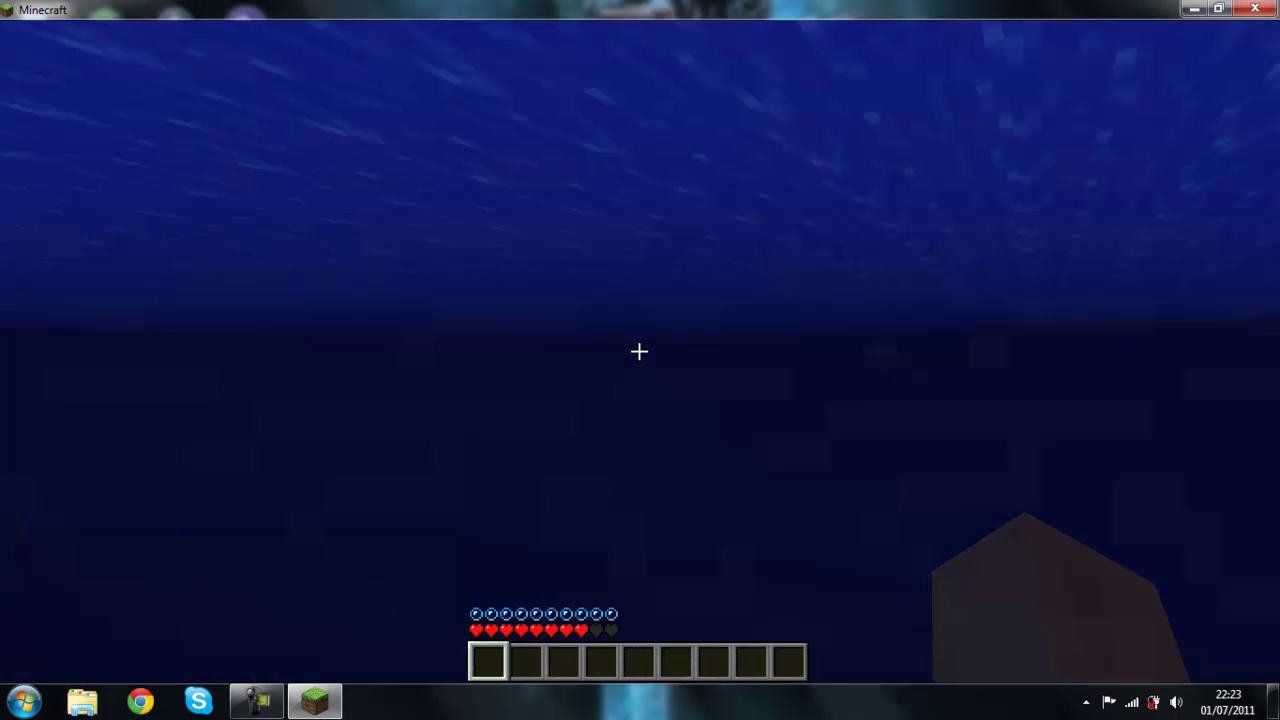
pyautogui.press('space')
pyautogui.press('w')
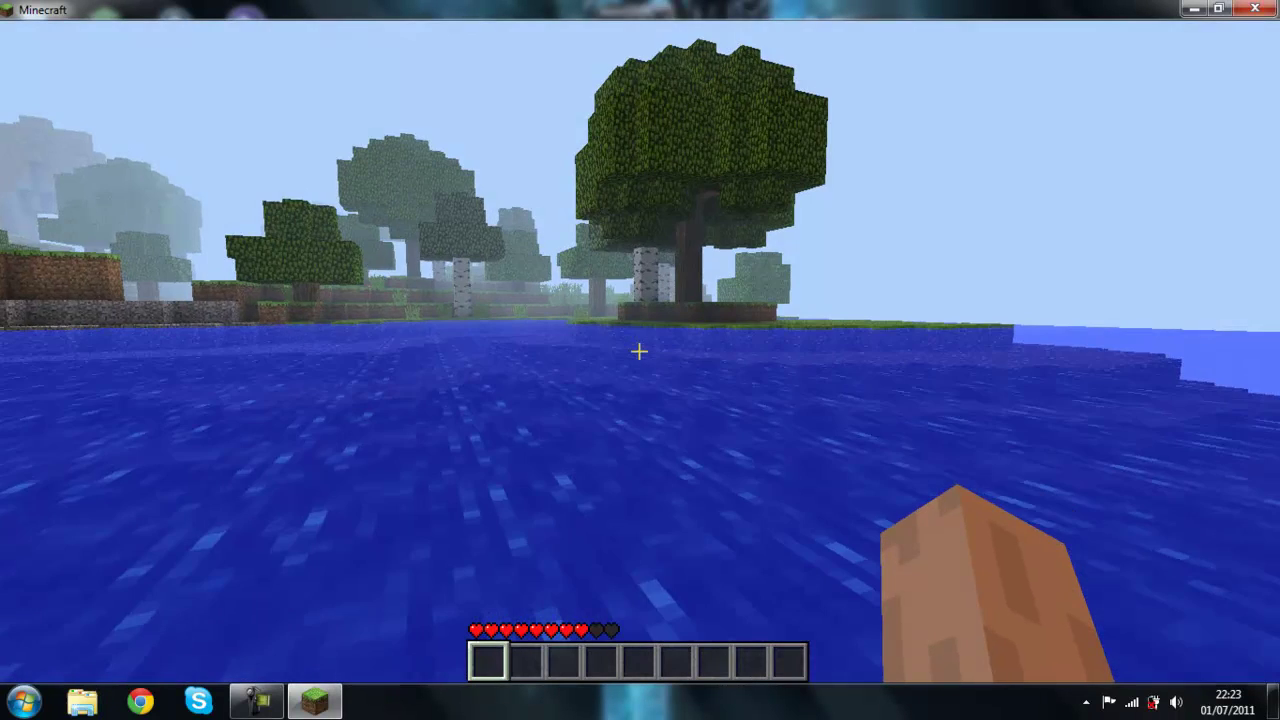
pyautogui.press('w')
pyautogui.press('space')
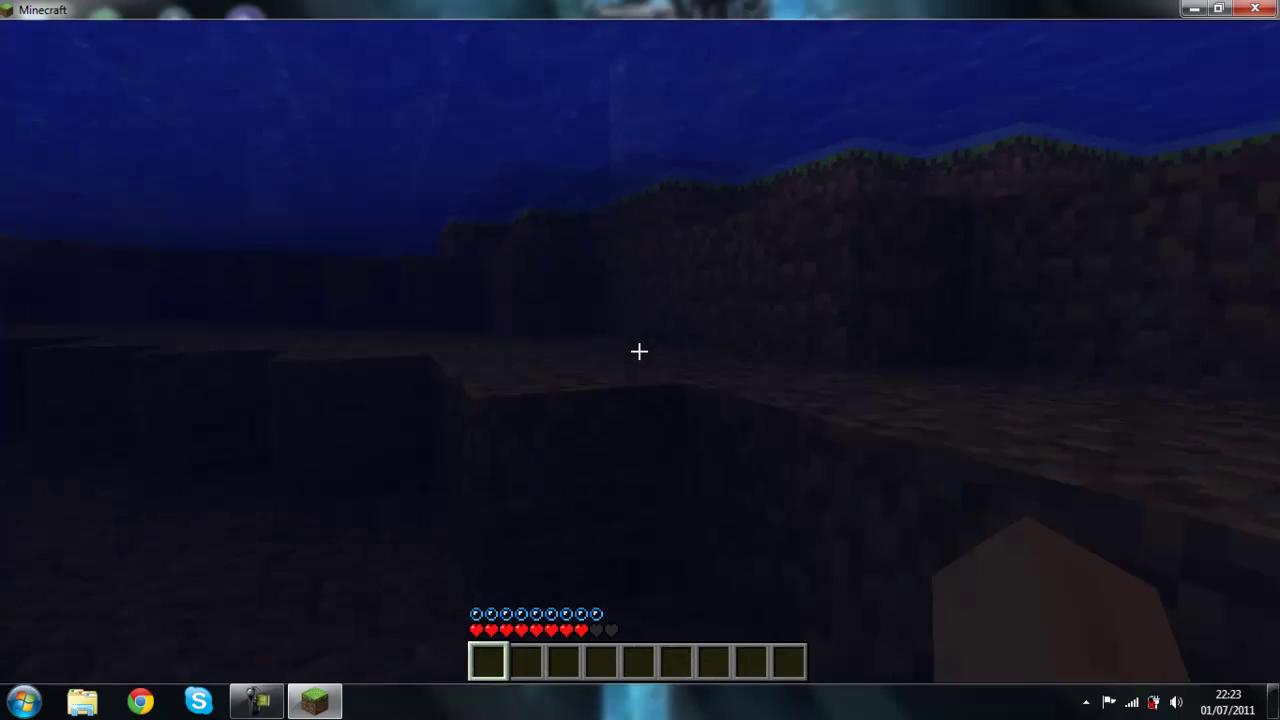
# Step: Walk out onto the shore and advance the in-game time from time+30 so the sun rises
pyautogui.press('w')
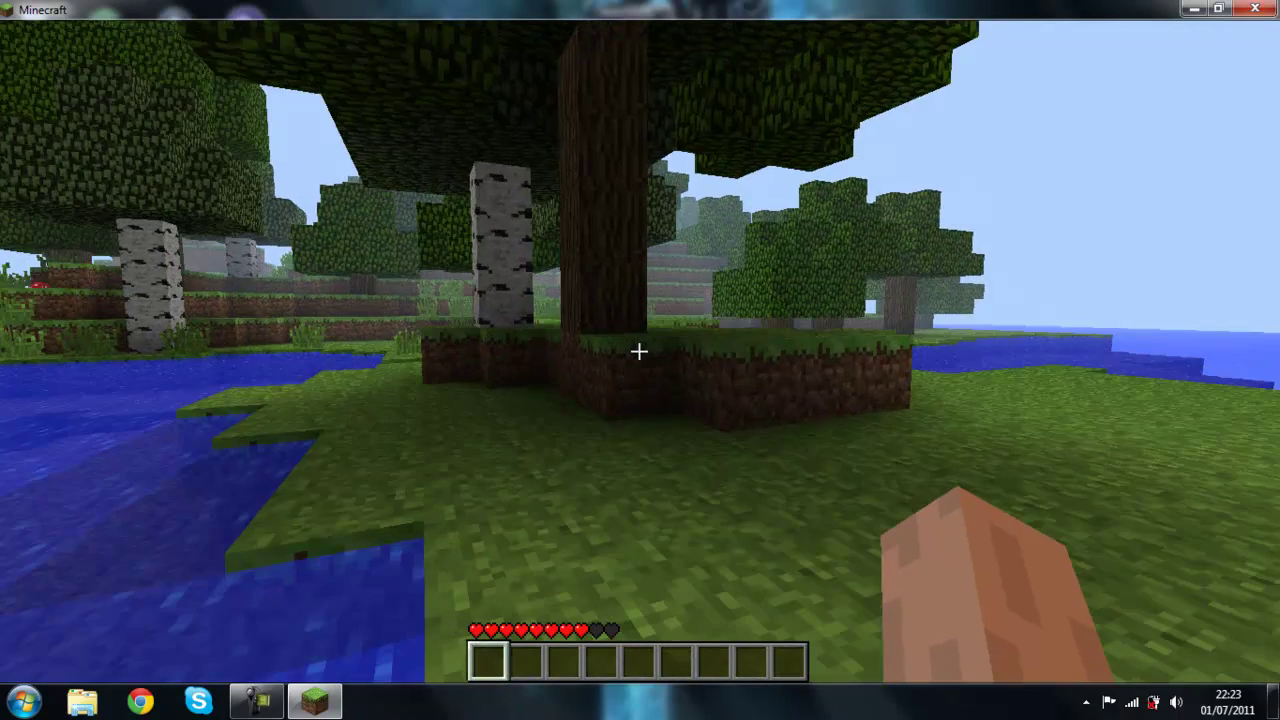
pyautogui.moveTo(639, 351)
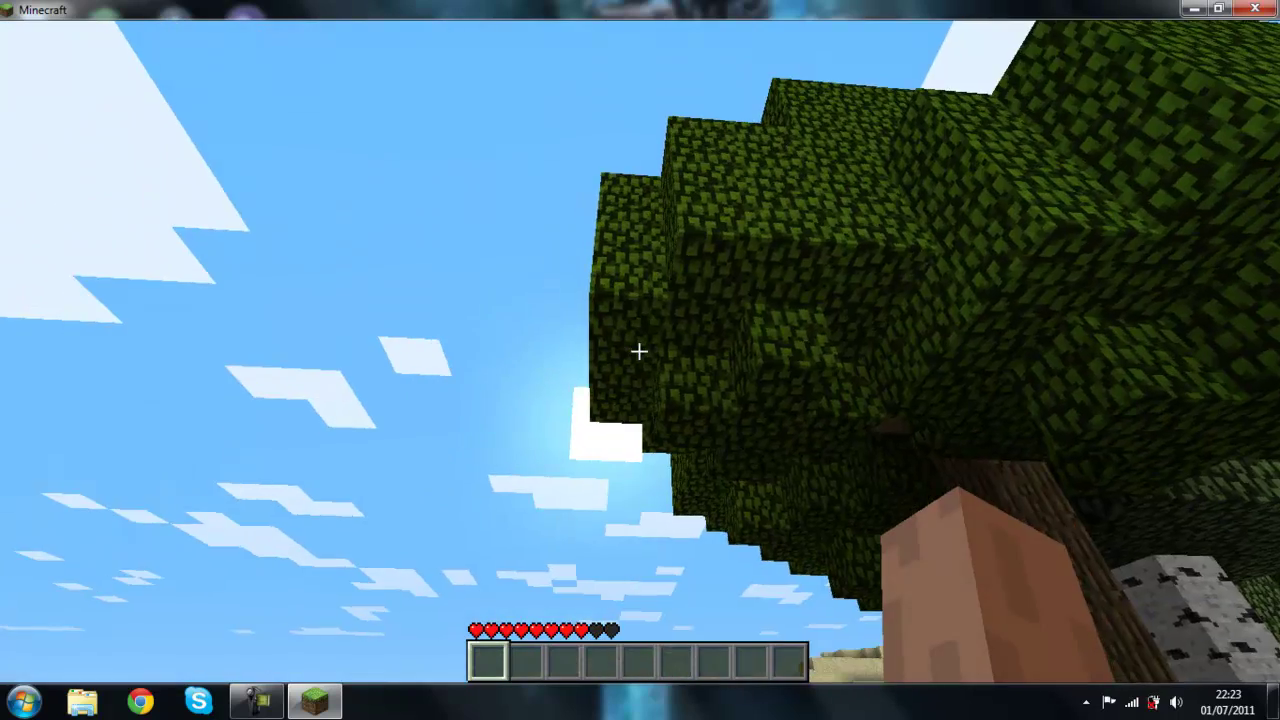
pyautogui.press('KP_Add')
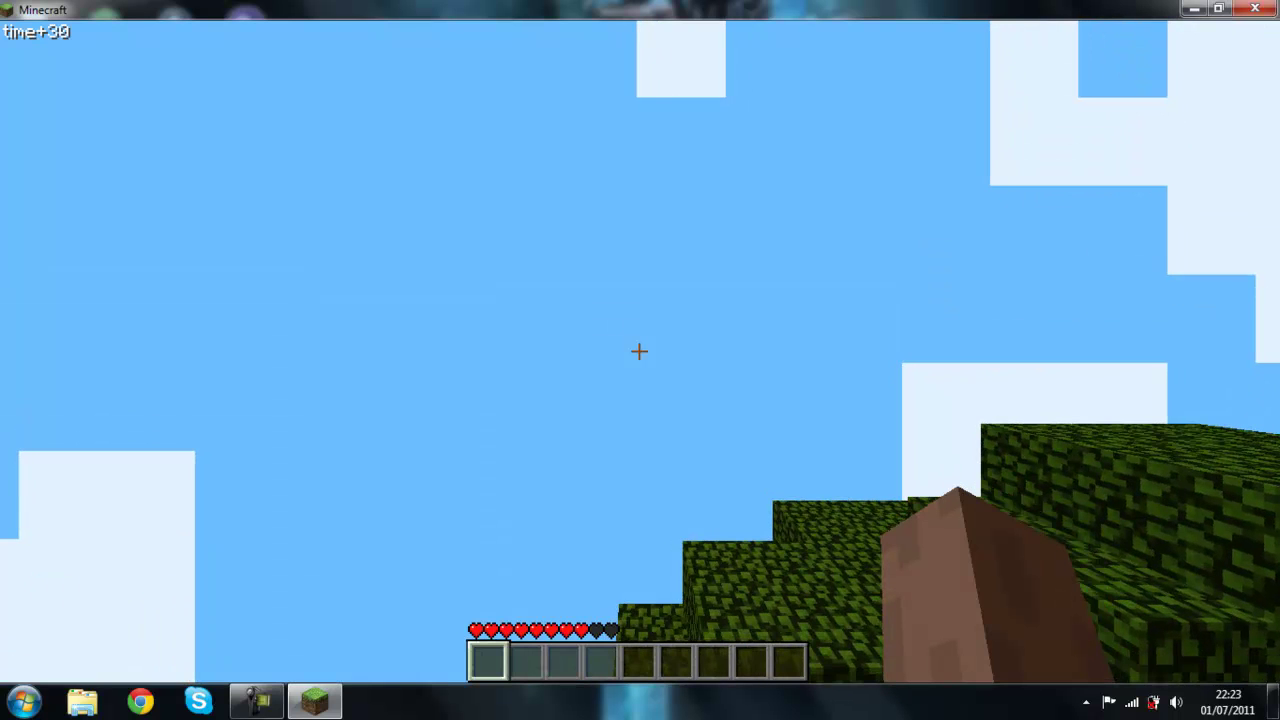
pyautogui.press('KP_Add')
pyautogui.press('KP_Add')
pyautogui.press('KP_Add')
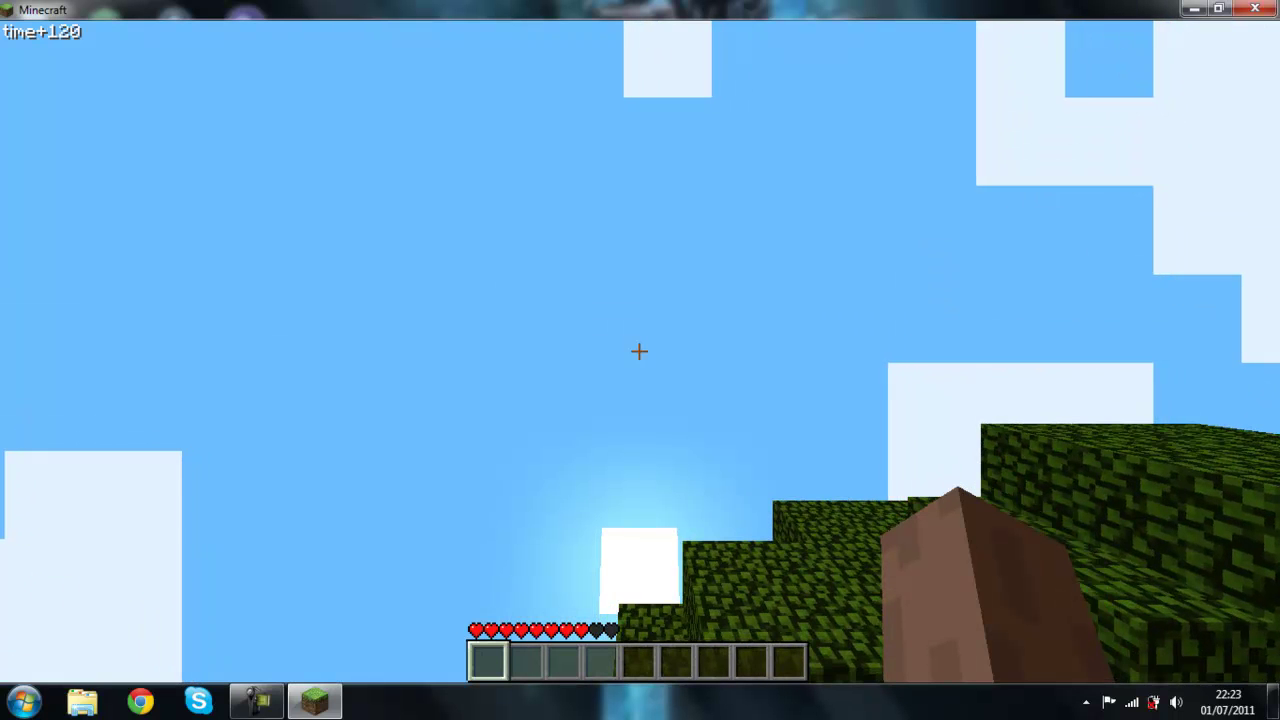
pyautogui.press('KP_Add')
pyautogui.press('KP_Add')
pyautogui.press('KP_Add')
pyautogui.press('KP_Add')
pyautogui.press('KP_Add')
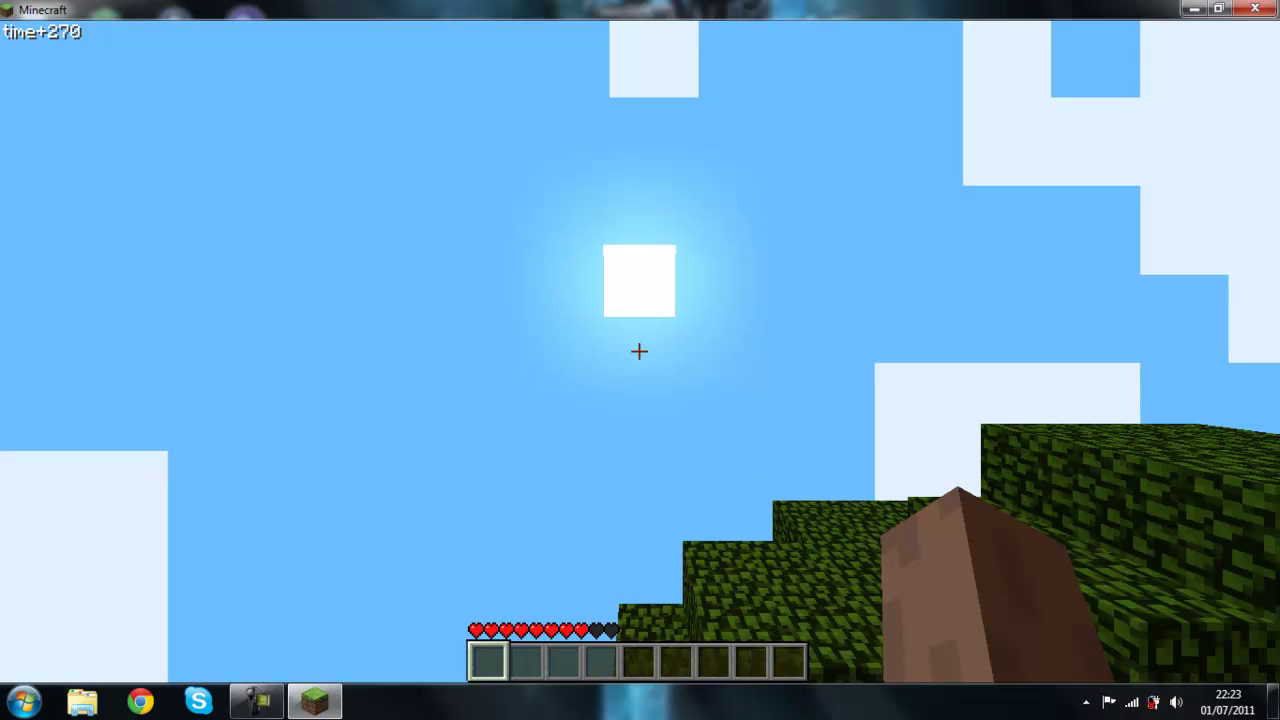
pyautogui.press('KP_Add')
pyautogui.press('KP_Add')
# Step: Step the time back and forth with numpad plus and minus, ending at time+240
pyautogui.press('KP_Subtract')
pyautogui.press('KP_Subtract')
pyautogui.press('KP_Subtract')
pyautogui.press('KP_Add')
pyautogui.press('KP_Subtract')
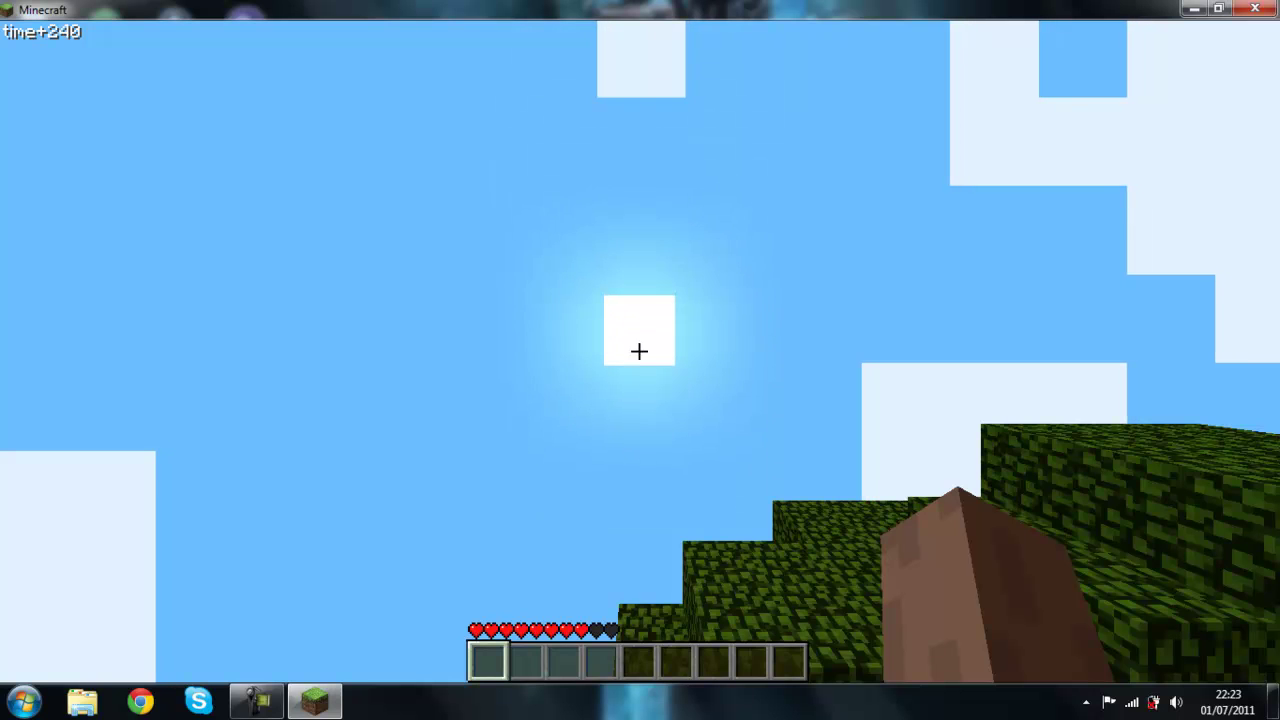
pyautogui.press('KP_Add')
pyautogui.press('KP_Add')
pyautogui.press('KP_Subtract')
pyautogui.press('KP_Add')
pyautogui.press('KP_Add')
pyautogui.press('KP_Subtract')
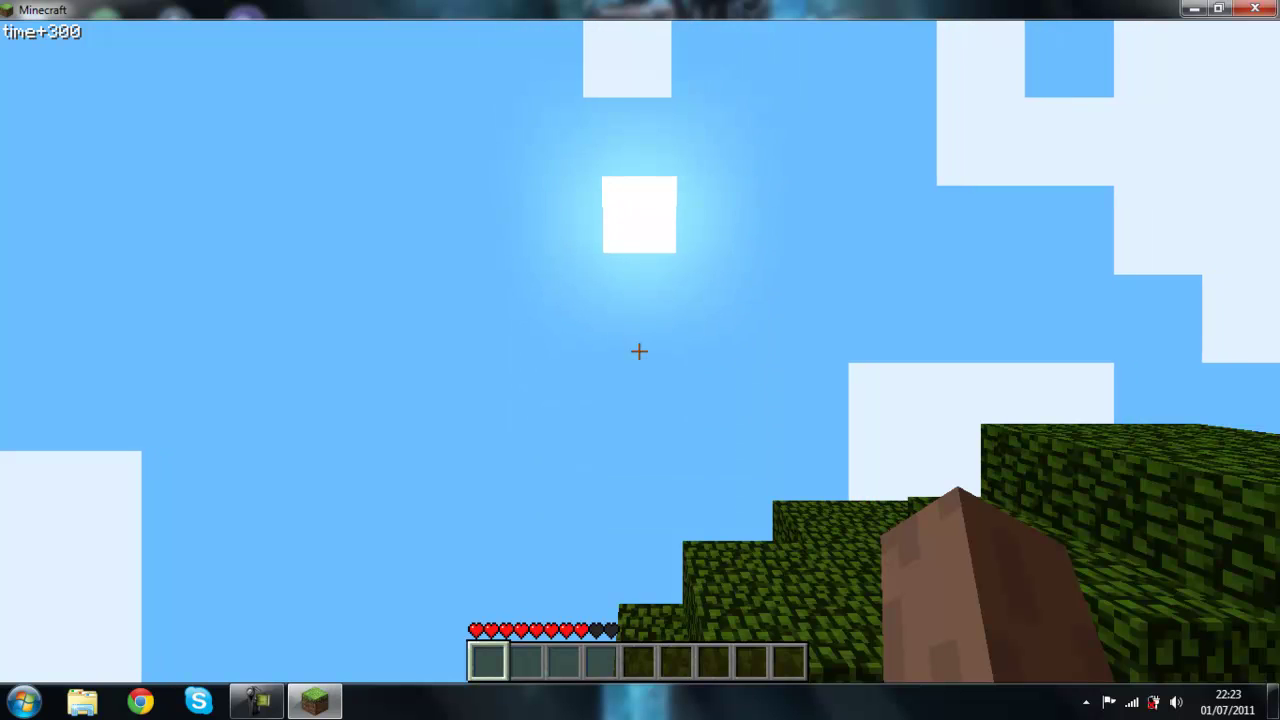
pyautogui.press('KP_Subtract')
pyautogui.press('KP_Subtract')
pyautogui.press('KP_Subtract')
pyautogui.press('KP_Subtract')
pyautogui.press('KP_Subtract')
pyautogui.press('KP_Subtract')
pyautogui.press('KP_Add')
pyautogui.press('KP_Add')
pyautogui.press('KP_Add')
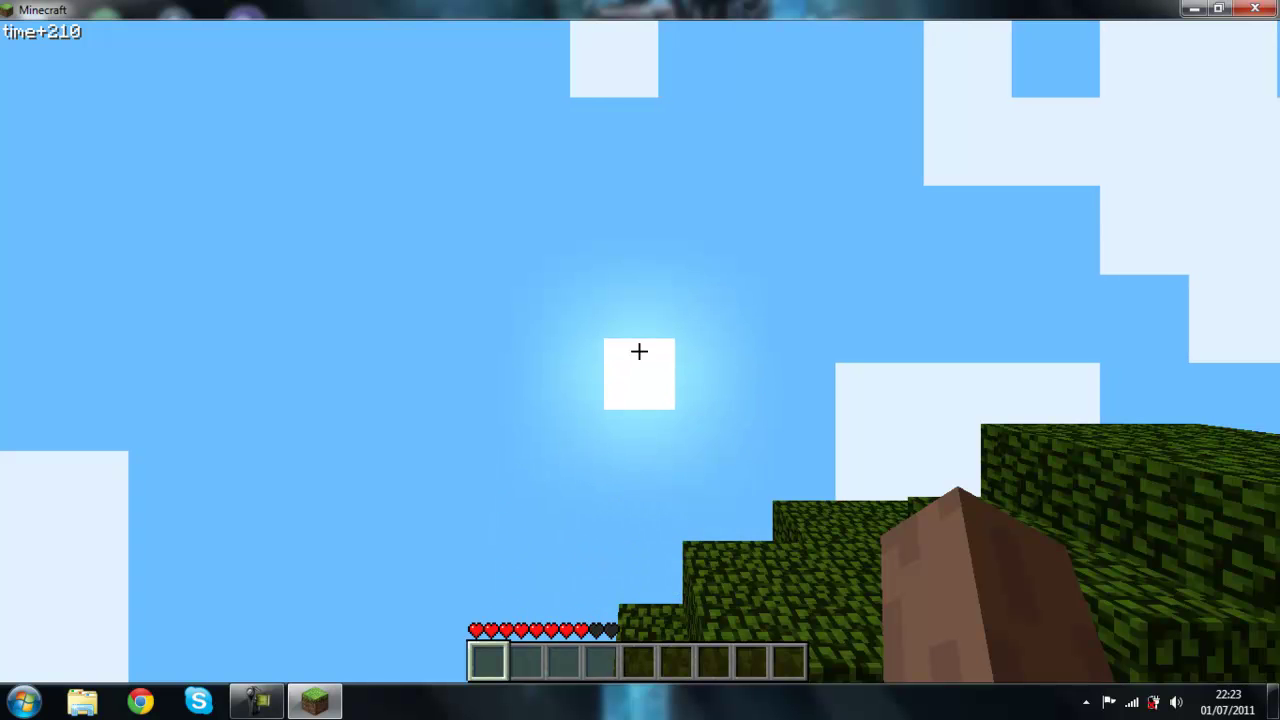
pyautogui.press('KP_Add')
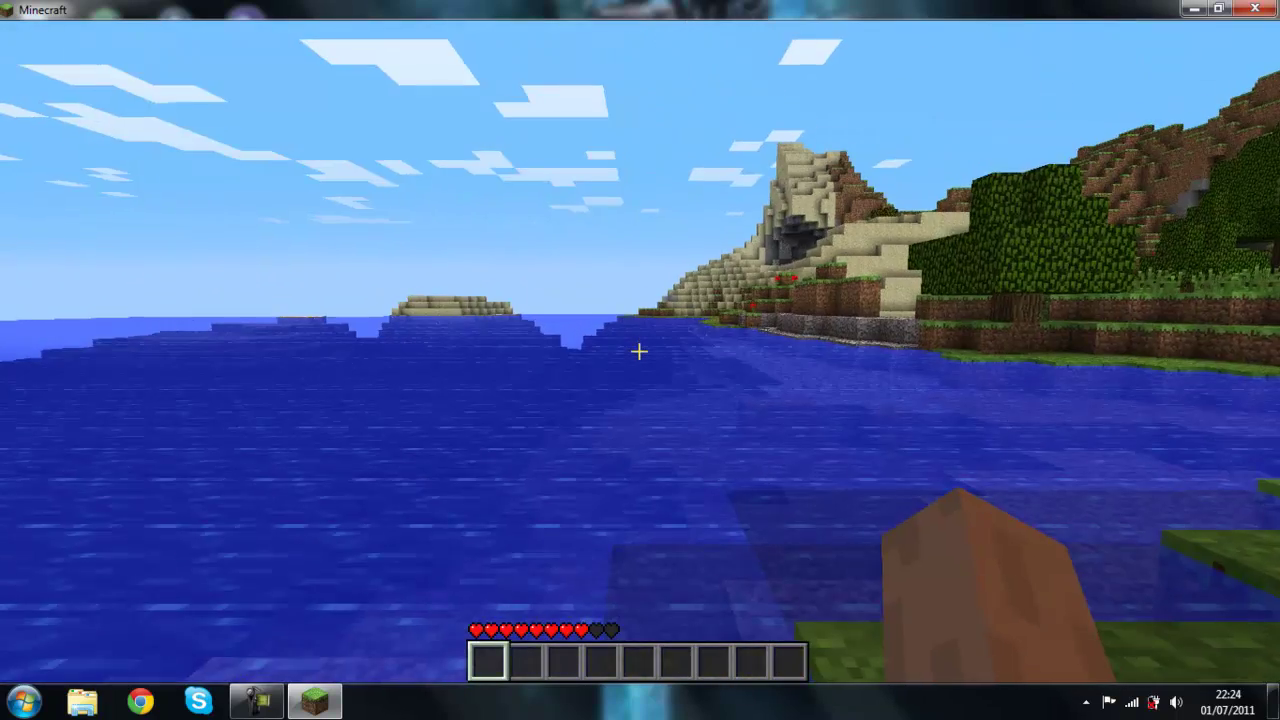
# Step: Walk onto the grass patch at the water's edge facing the tree-topped shore
pyautogui.press('w')
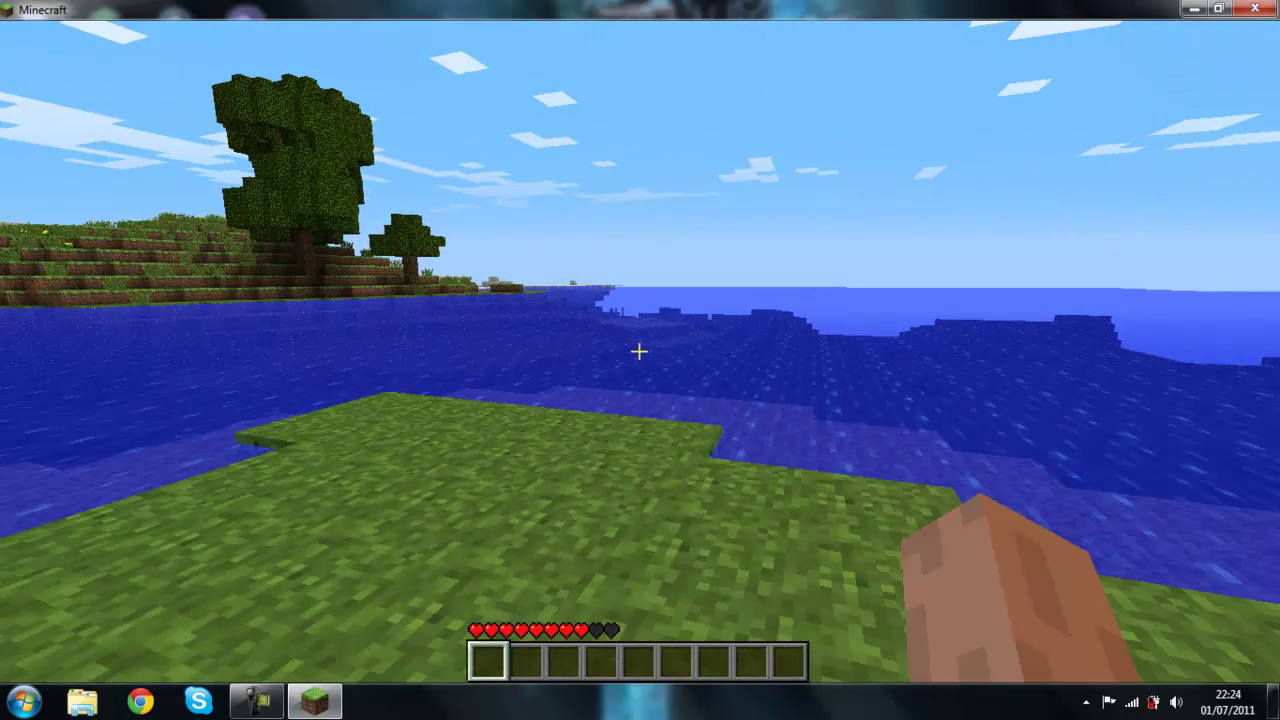